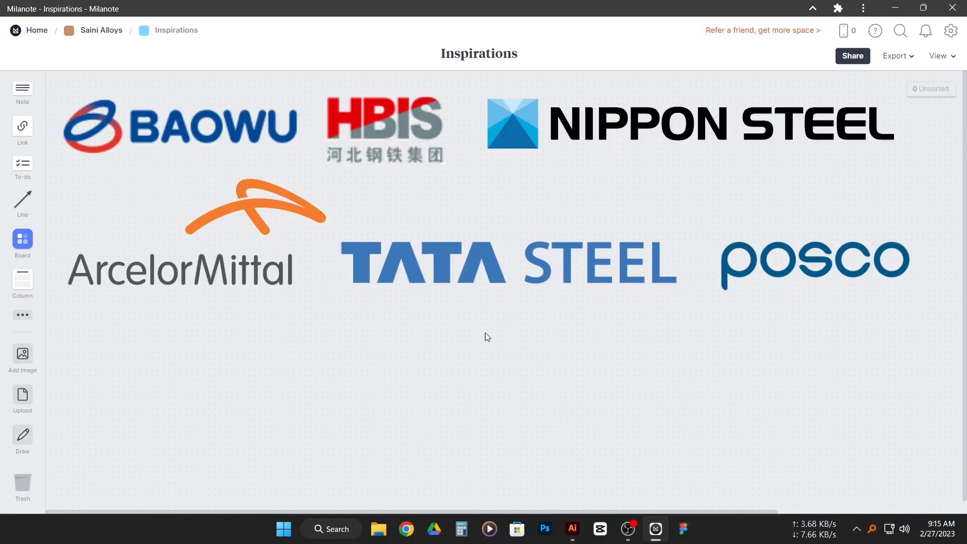
Step: Rearrange the Inspirations logos, placing Tata Steel under ArcelorMittal, HBIS beside Posco in the middle row, and Baowu beside Nippon Steel on top
left_click_drag(443, 279, 194, 375)
left_click_drag(385, 166, 454, 287)
left_click_drag(242, 126, 333, 121)
left_click_drag(622, 130, 571, 136)
left_click_drag(806, 260, 664, 248)
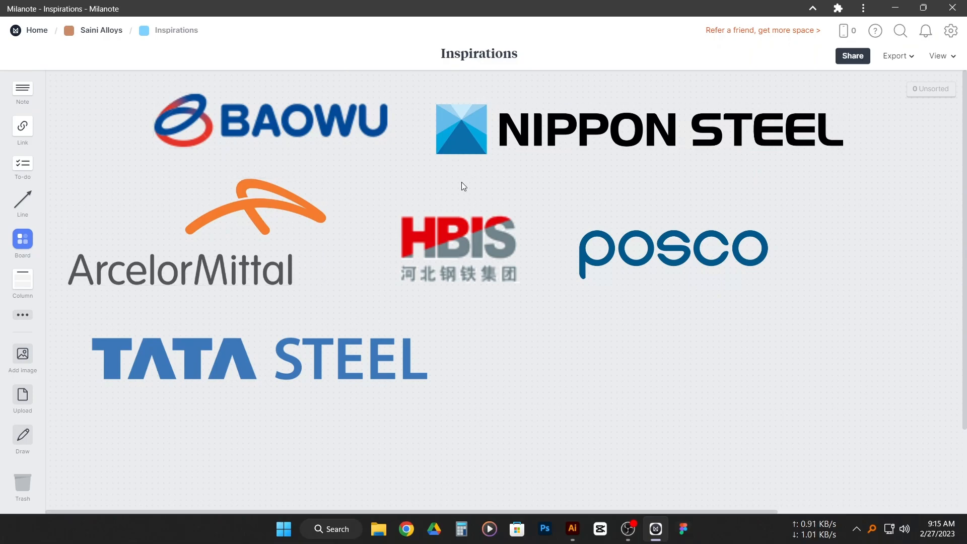
Step: Switch to Adobe Illustrator and delete the artboard-size note from the artboard
left_click(572, 529)
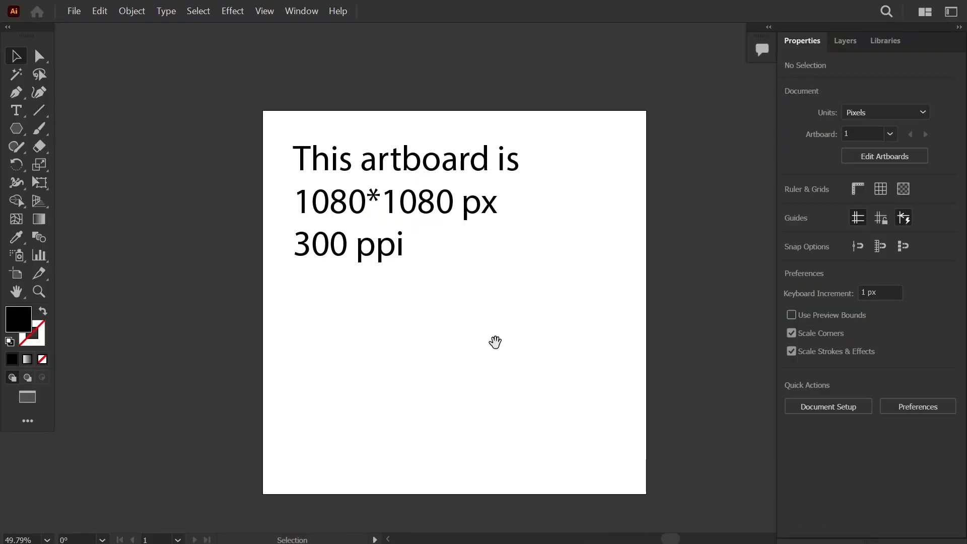
scroll(495, 342, "up", 1)
left_click_drag(498, 343, 472, 323)
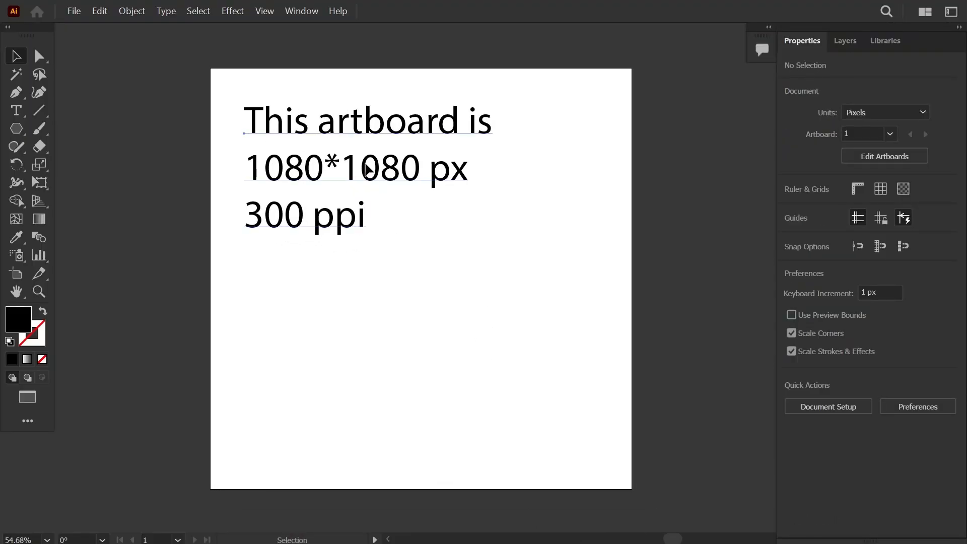
left_click(390, 198)
key("Delete")
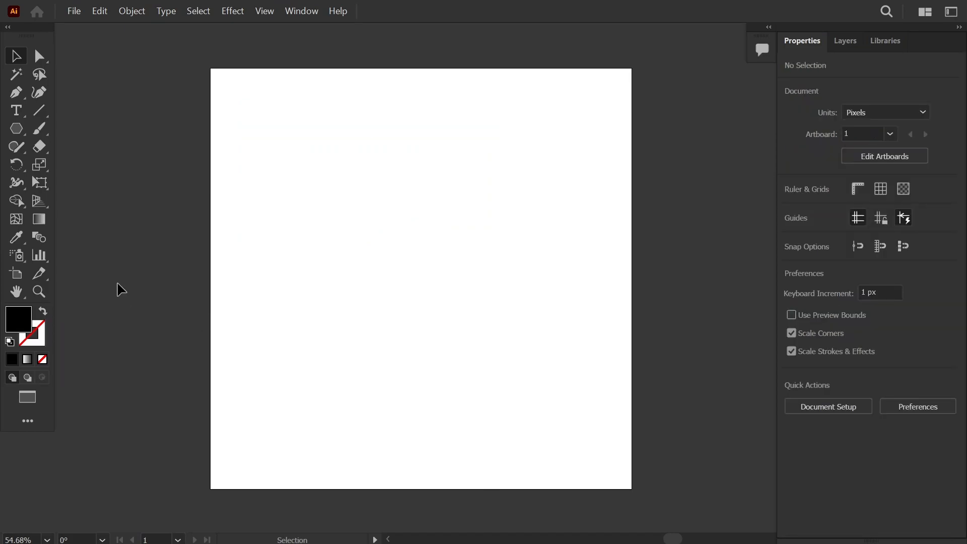
Step: Draw a 1080 × 1080 px rectangle that covers the whole artboard
left_click_drag(20, 137, 75, 127)
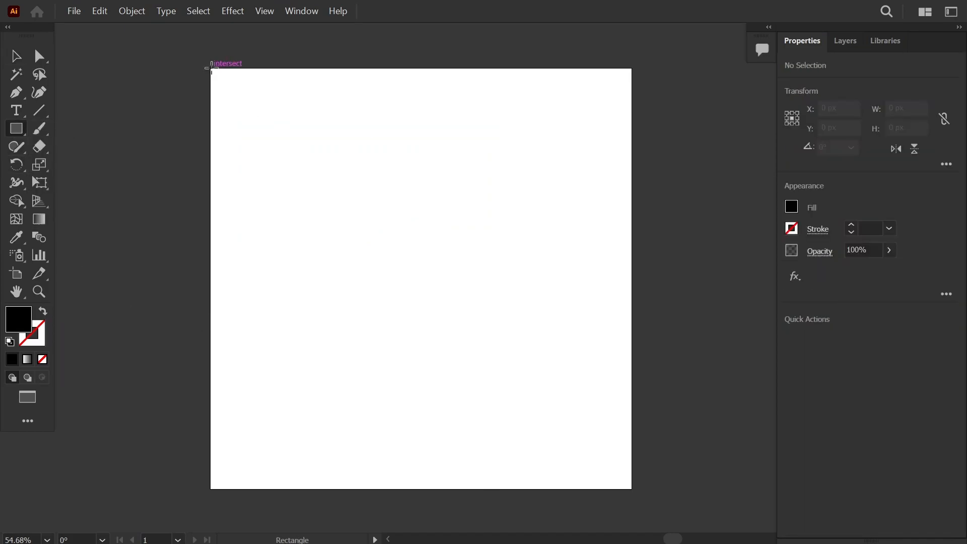
left_click_drag(210, 69, 633, 376)
left_click_drag(473, 126, 565, 417)
left_click_drag(581, 274, 636, 274)
left_click_drag(479, 236, 483, 234)
left_click(16, 56)
left_click(259, 179)
left_click_drag(412, 260, 302, 262)
left_click_drag(427, 352, 400, 266)
left_click(362, 272)
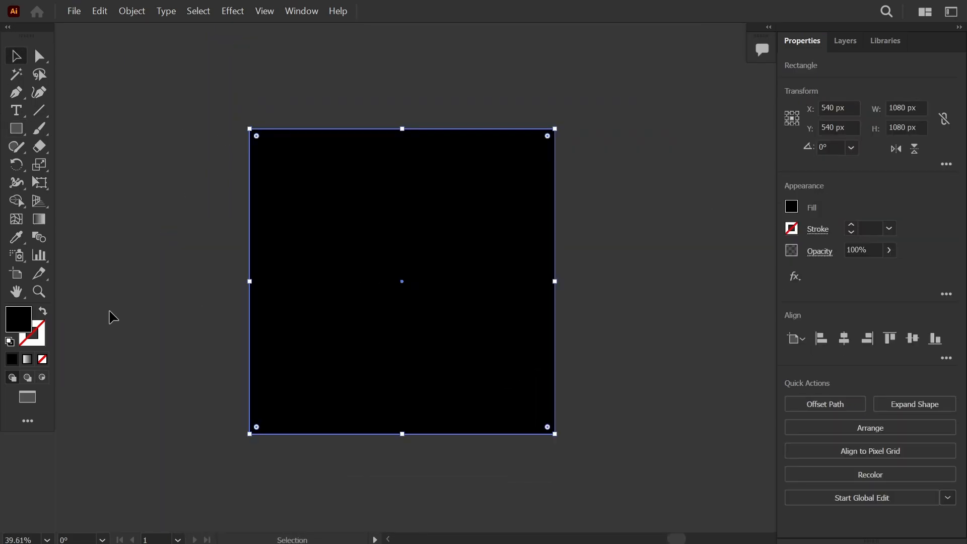
Step: Fill the background square with white (ffffff) and deselect it
double_click(22, 318)
left_click_drag(570, 274, 460, 149)
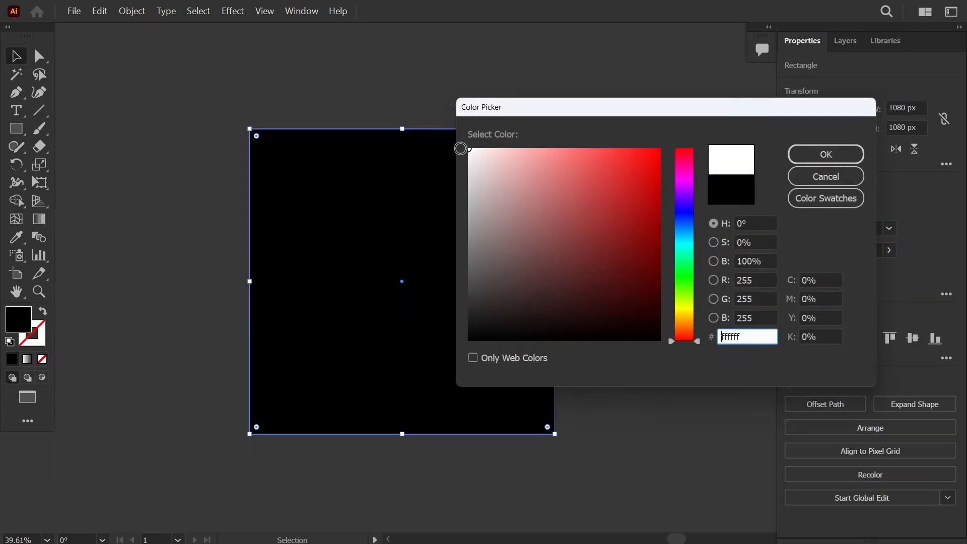
left_click(821, 153)
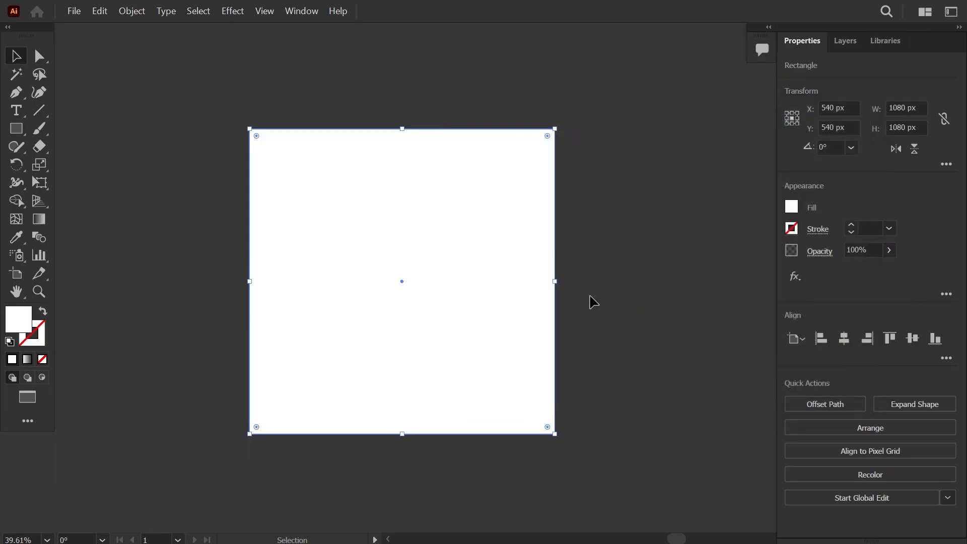
left_click(570, 324)
scroll(428, 301, "up", 4)
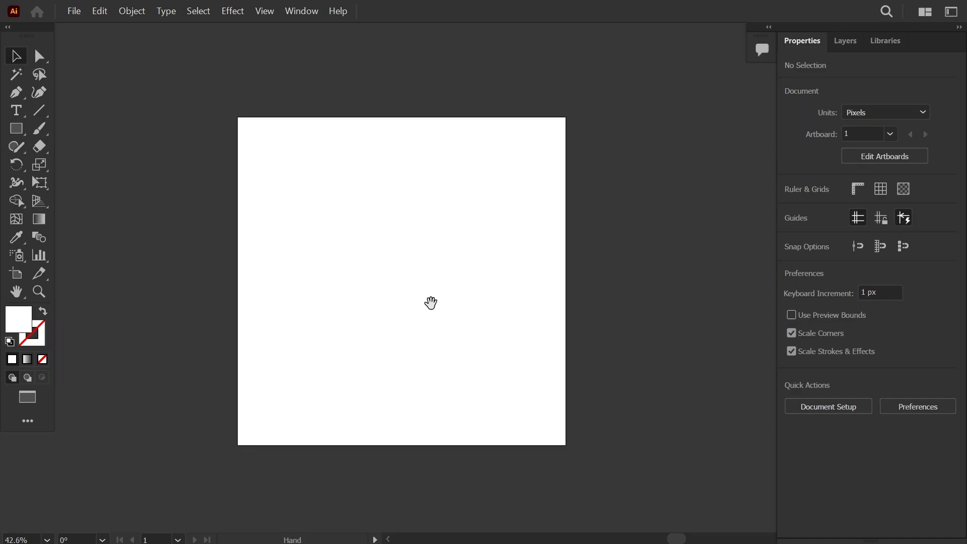
left_click_drag(408, 305, 391, 312)
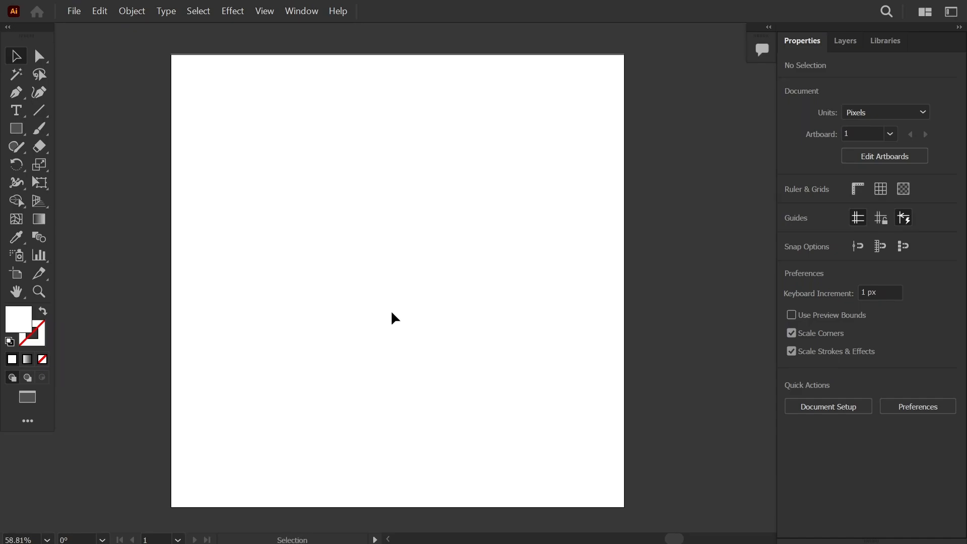
left_click_drag(344, 50, 547, 93)
left_click_drag(547, 93, 577, 104)
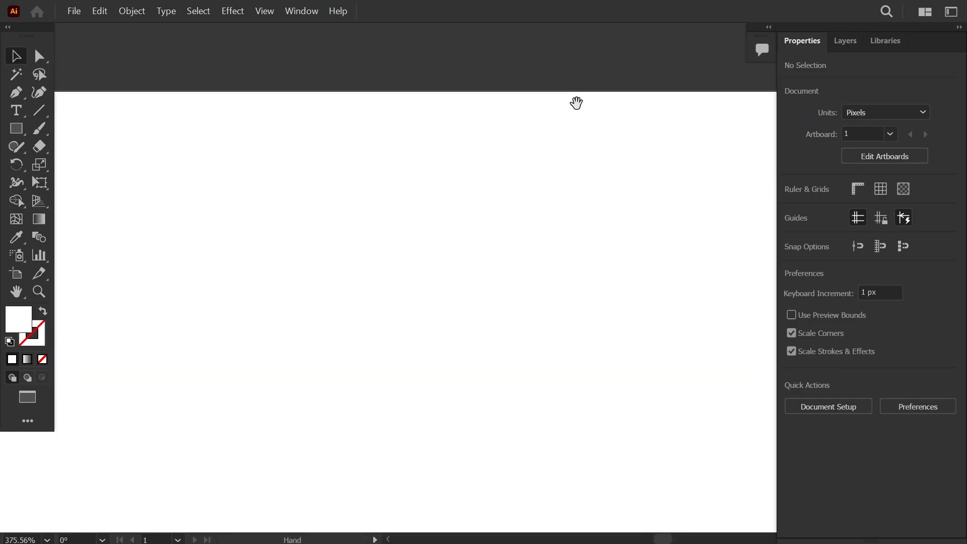
left_click_drag(450, 121, 362, 246)
key("t")
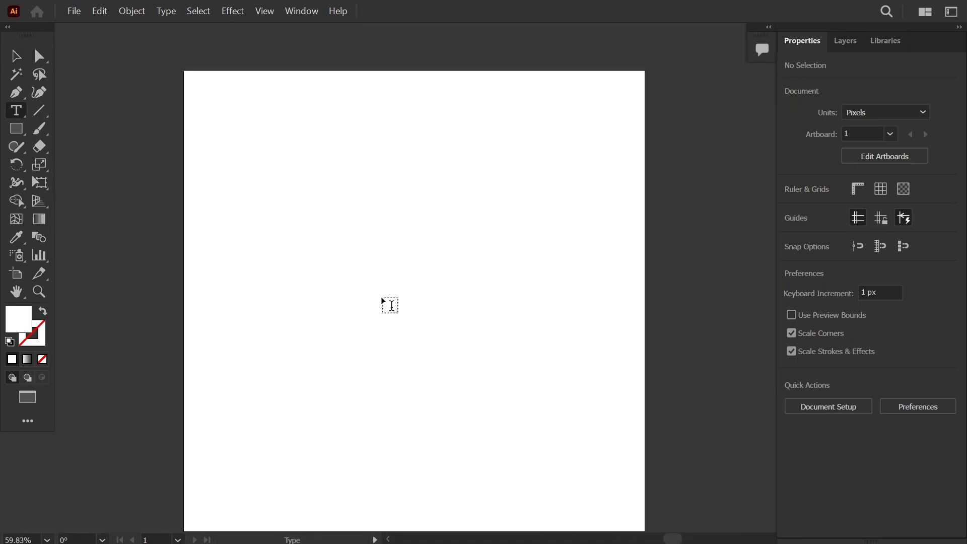
Step: Create a three-sided polygon with a 100 px radius and move it toward the artboard's center
left_click_drag(16, 129, 81, 184)
left_click_drag(381, 322, 383, 325)
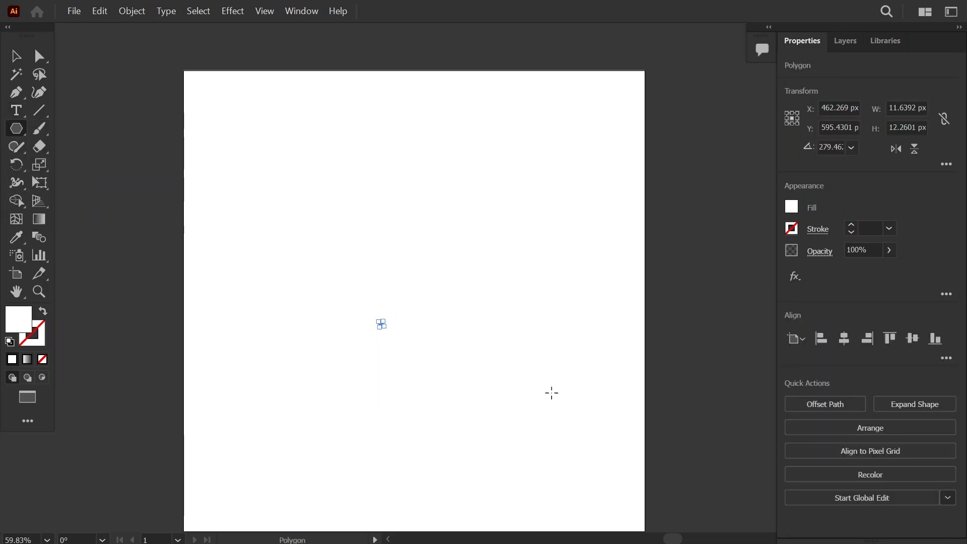
key("ctrl+z")
left_click(312, 216)
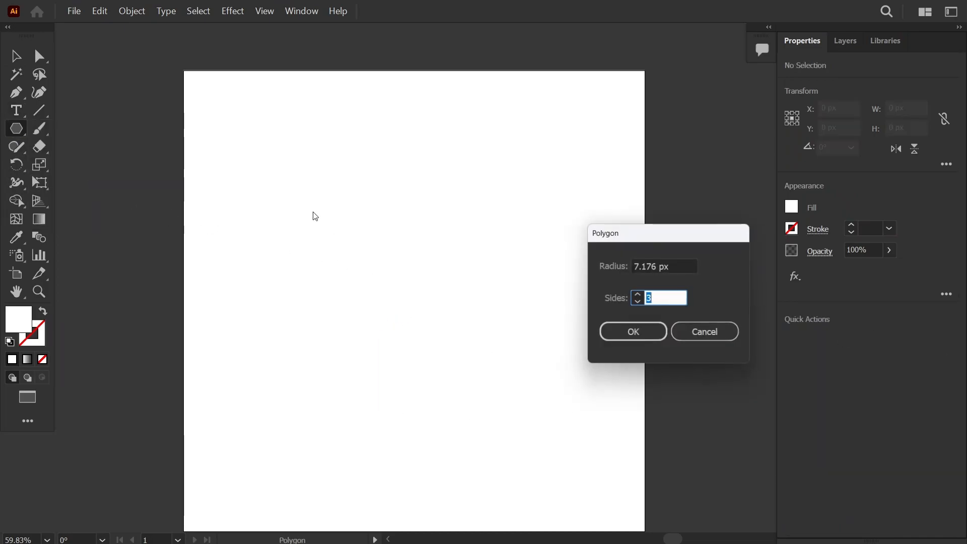
left_click(681, 268)
type("100")
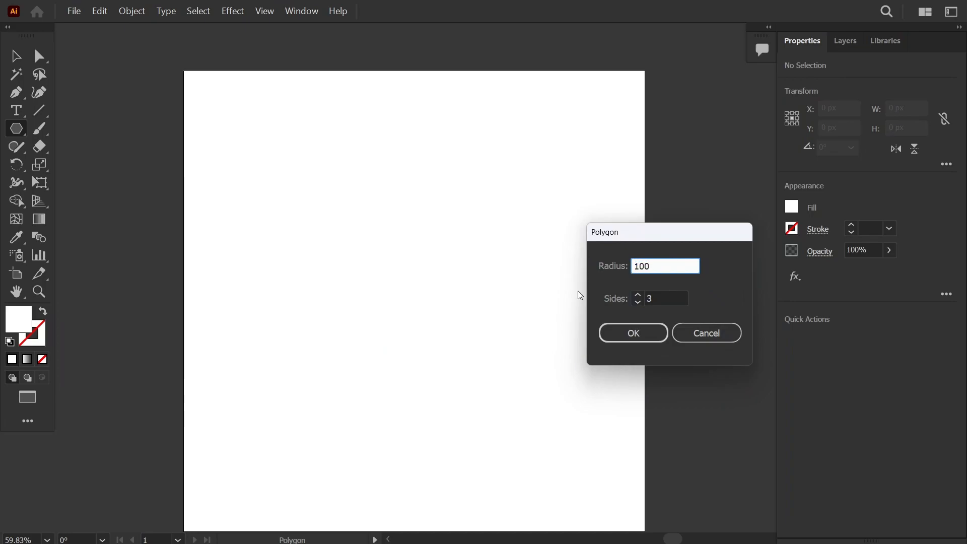
left_click(633, 334)
left_click(16, 56)
left_click_drag(316, 209, 480, 321)
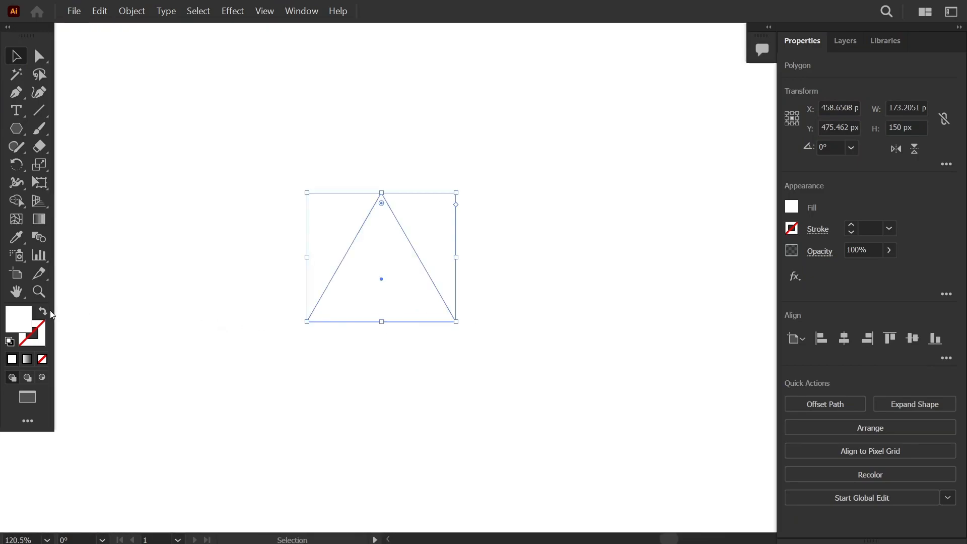
Step: Fill the triangle with solid black and deselect it
double_click(18, 319)
left_click_drag(576, 276, 452, 343)
left_click(826, 167)
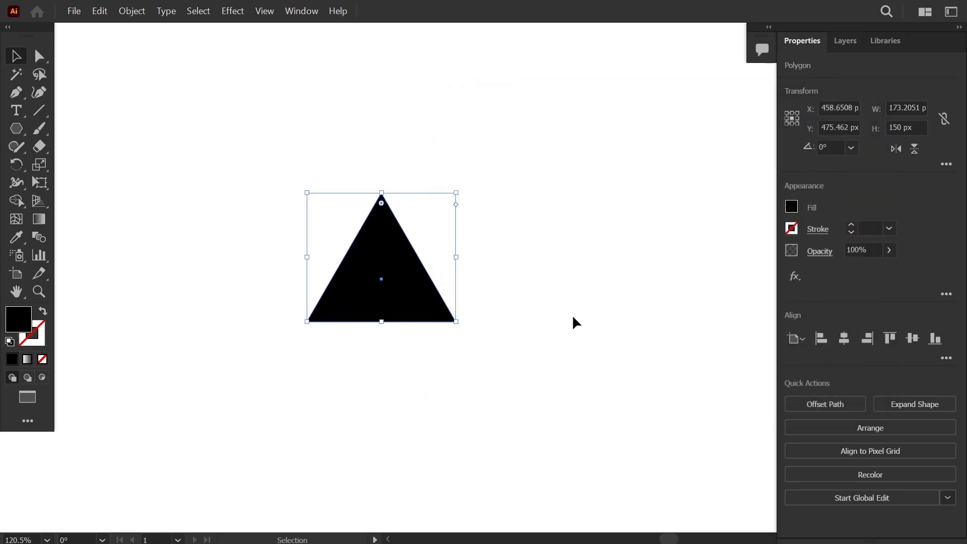
left_click(572, 315)
scroll(395, 277, "up", 1)
left_click(397, 278)
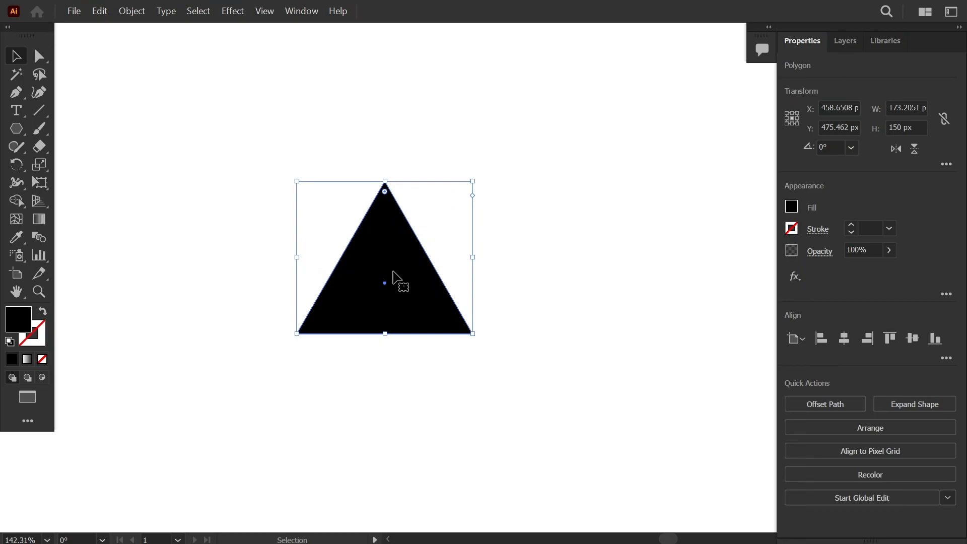
left_click(527, 267)
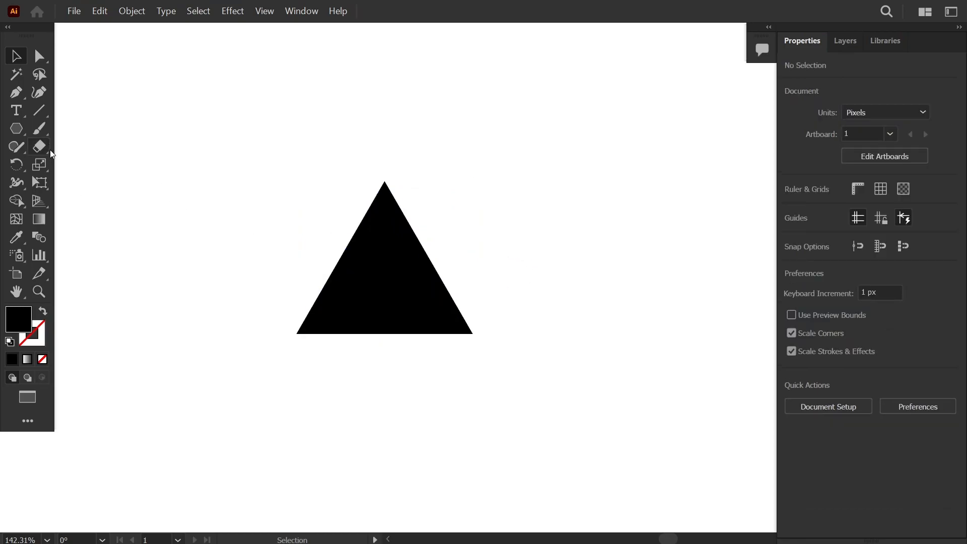
Step: Create a second, smaller triangle with a radius of 100/1.61 px and 3 sides beside the large one
left_click(16, 128)
left_click(510, 232)
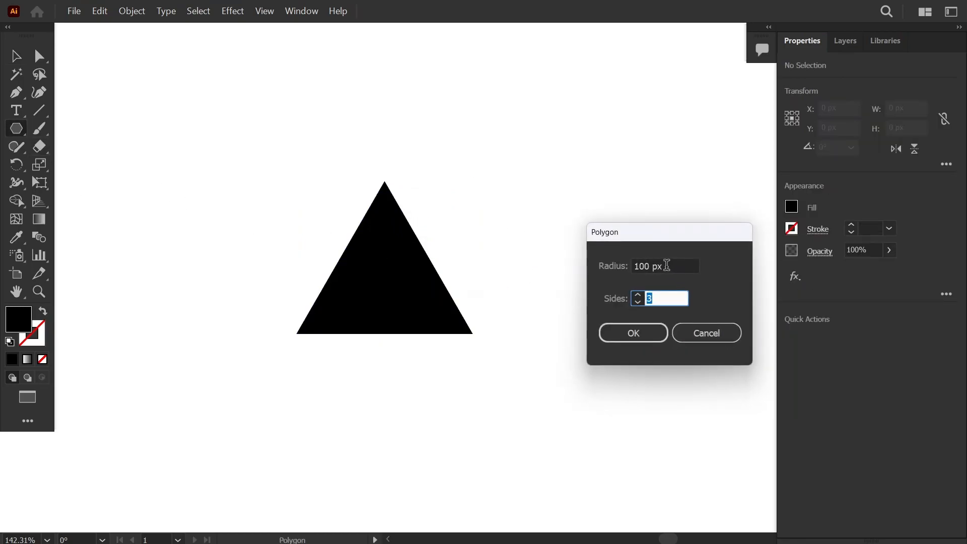
left_click(666, 265)
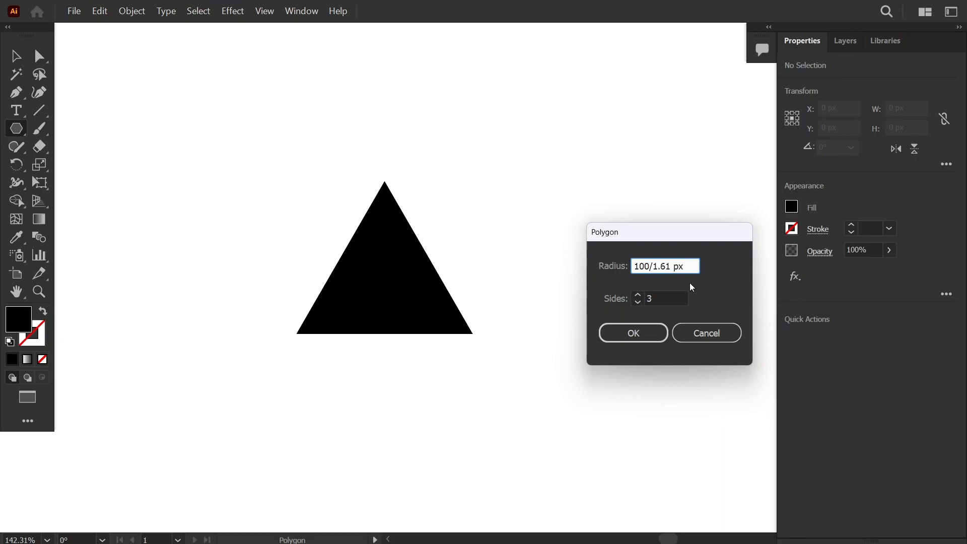
left_click(651, 330)
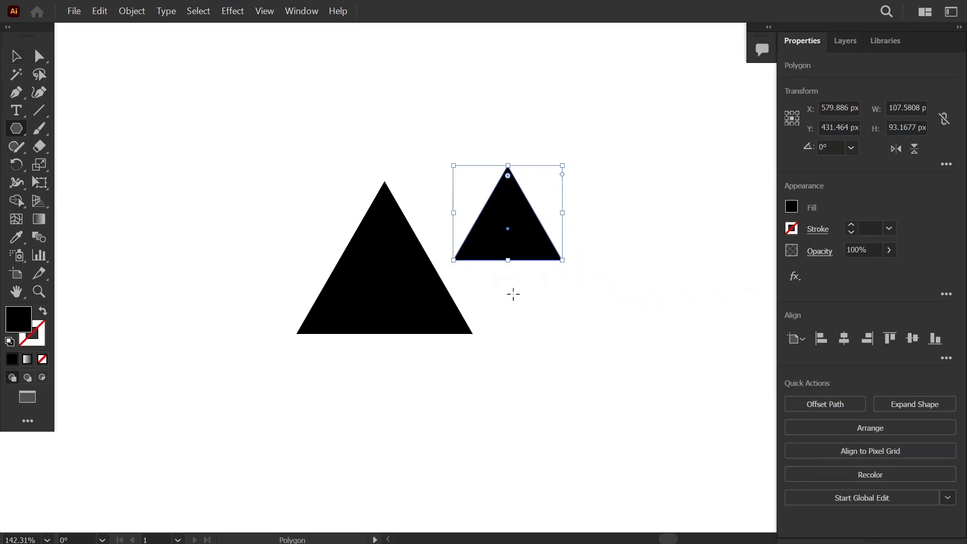
Step: Move the smaller triangle over the large one so their lower-left corners coincide
left_click(15, 56)
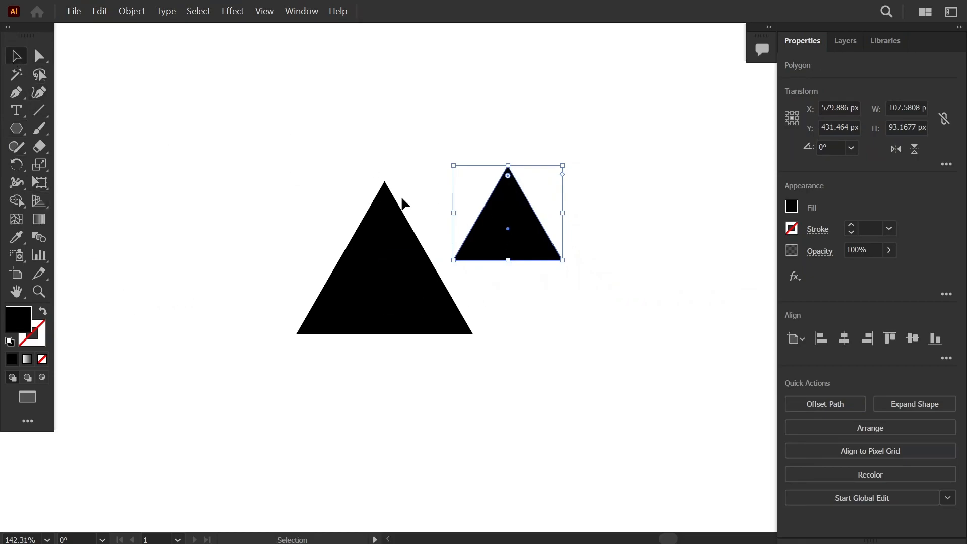
left_click_drag(500, 223, 346, 284)
right_click(345, 295)
left_click(285, 351)
right_click(349, 288)
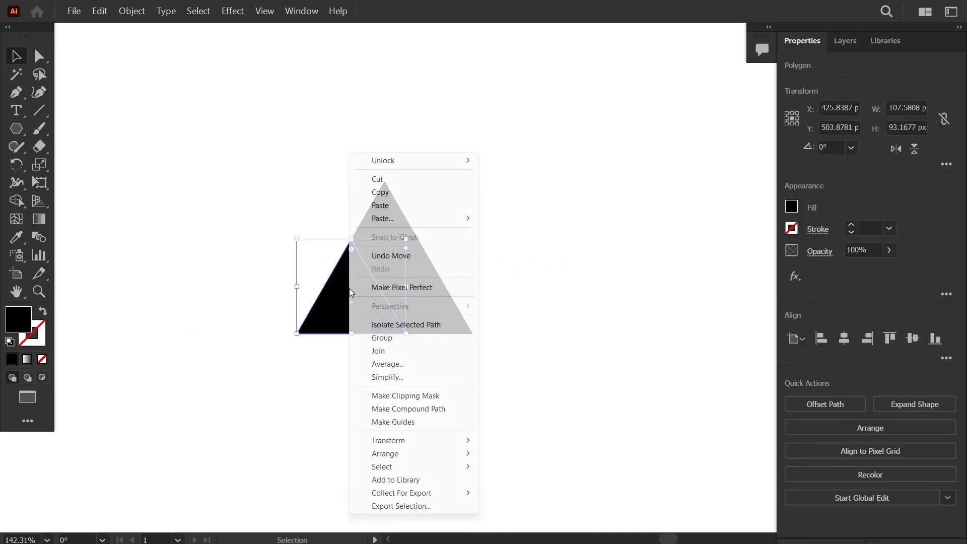
left_click(324, 349)
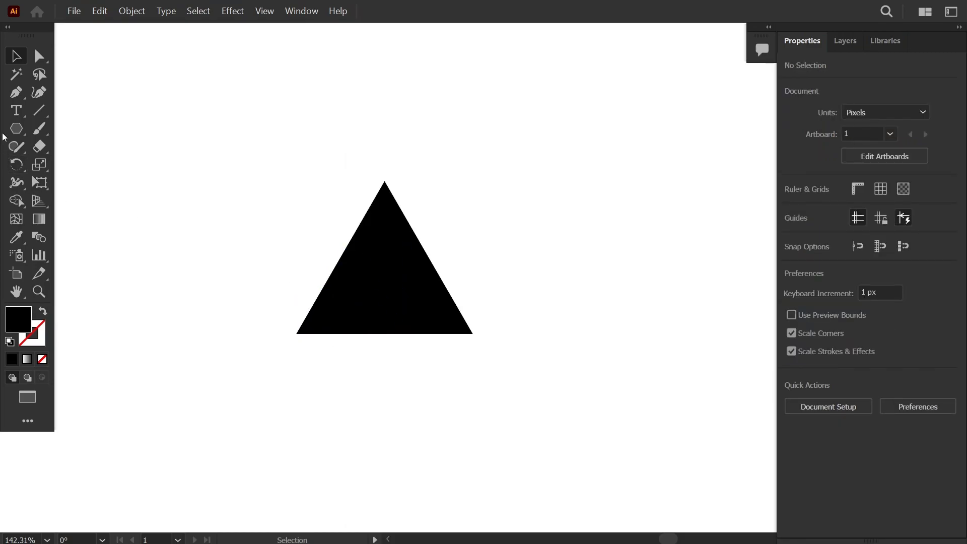
Step: Create a third triangle with a radius of 62.1118/1.61 px and 3 sides beside the large one
left_click(16, 129)
left_click(272, 282)
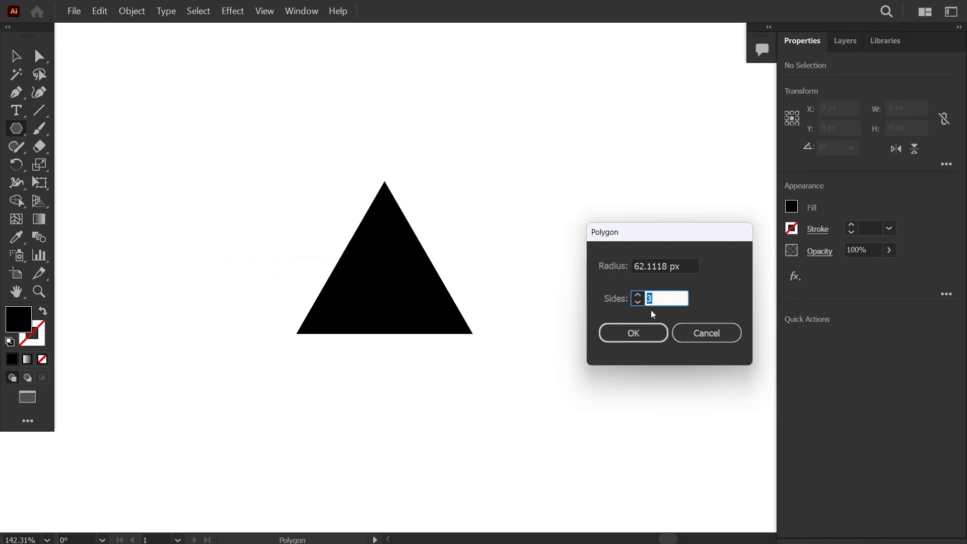
left_click(669, 266)
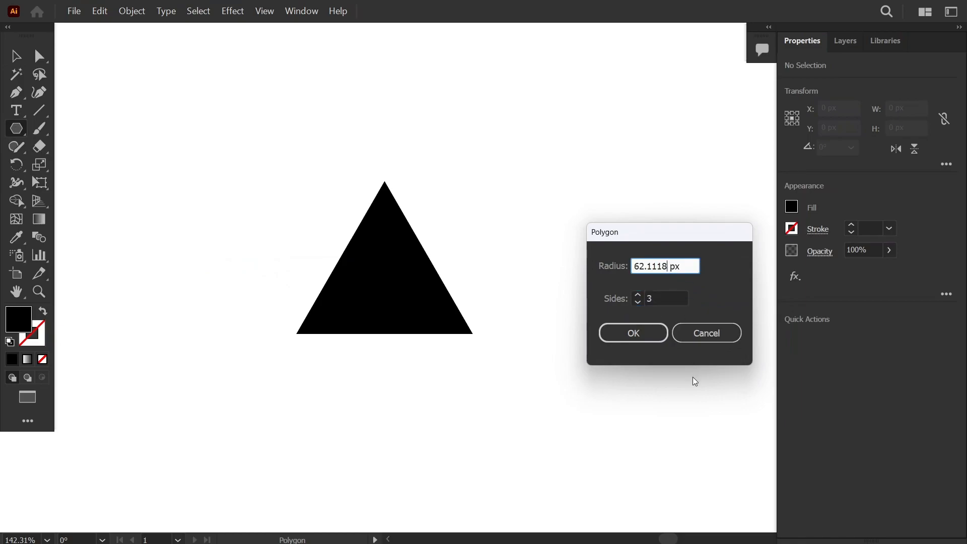
type("/1.61")
left_click(658, 333)
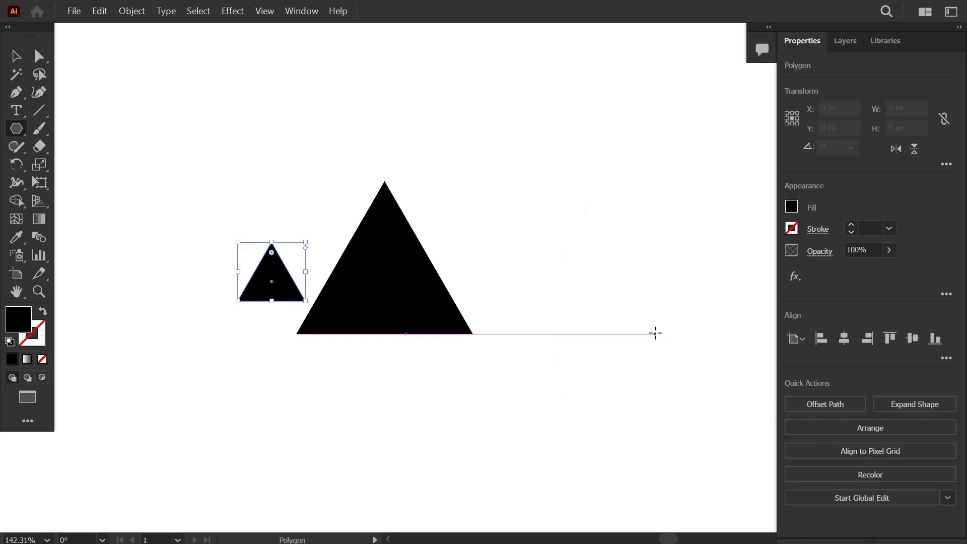
Step: Move the smallest triangle so its lower-left corner coincides with that of the other two triangles
left_click(17, 58)
left_click_drag(281, 288, 338, 316)
left_click_drag(448, 402, 344, 311)
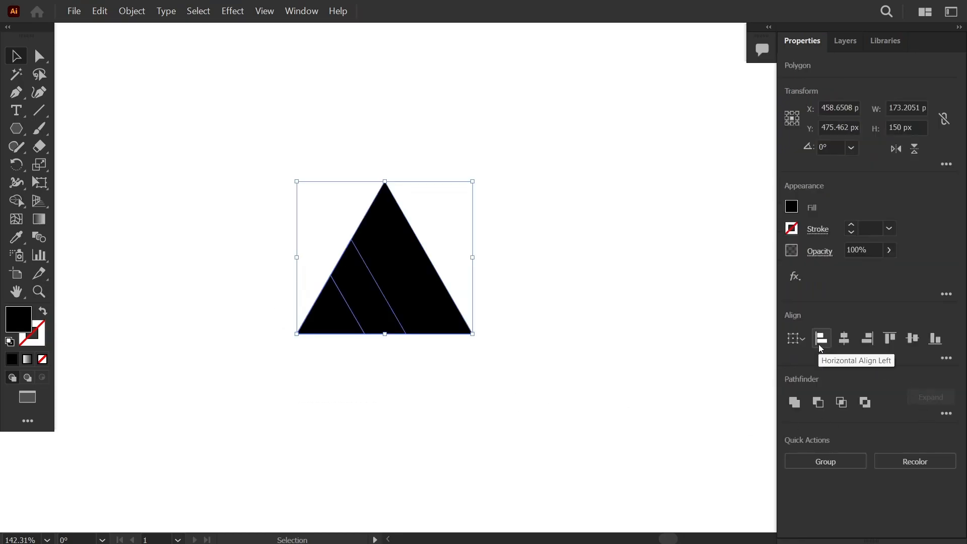
left_click(396, 385)
Step: Cut the diagonal band between the smallest and middle triangle outlines out of the three stacked triangles with the Shape Builder
scroll(383, 348, "up", 2)
left_click_drag(544, 406, 309, 244)
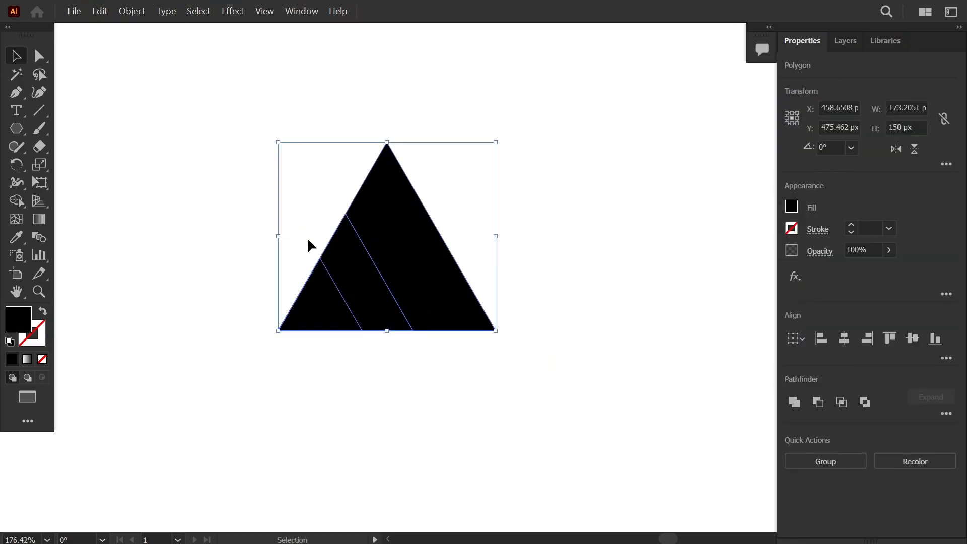
left_click(12, 202)
left_click(370, 305, "alt")
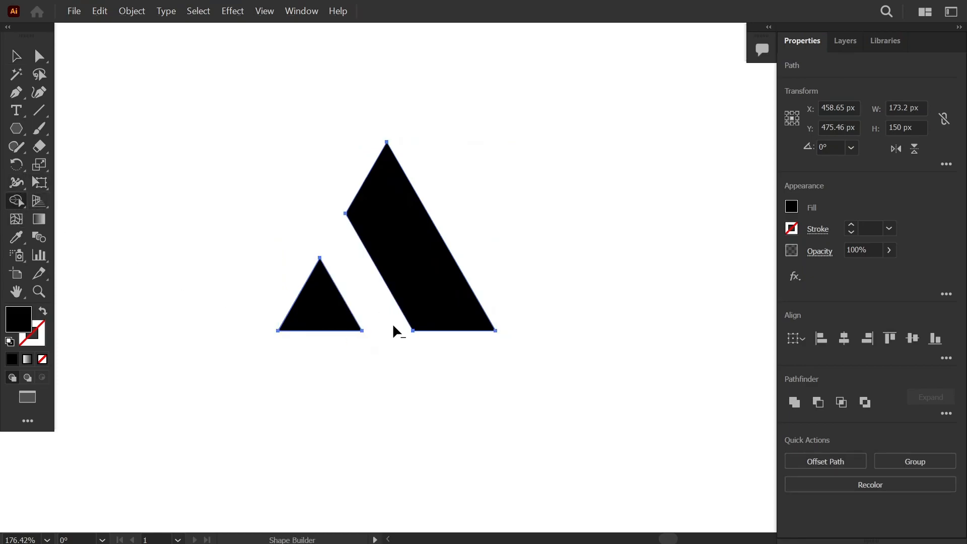
left_click(18, 54)
left_click(115, 146)
Step: Select both pieces of the triangular mark and move them left on the artboard
left_click_drag(504, 344, 319, 345)
left_click_drag(504, 386, 433, 337)
left_click_drag(437, 338, 356, 223)
left_click_drag(426, 282, 396, 293)
left_click(436, 346)
left_click_drag(436, 345, 476, 332)
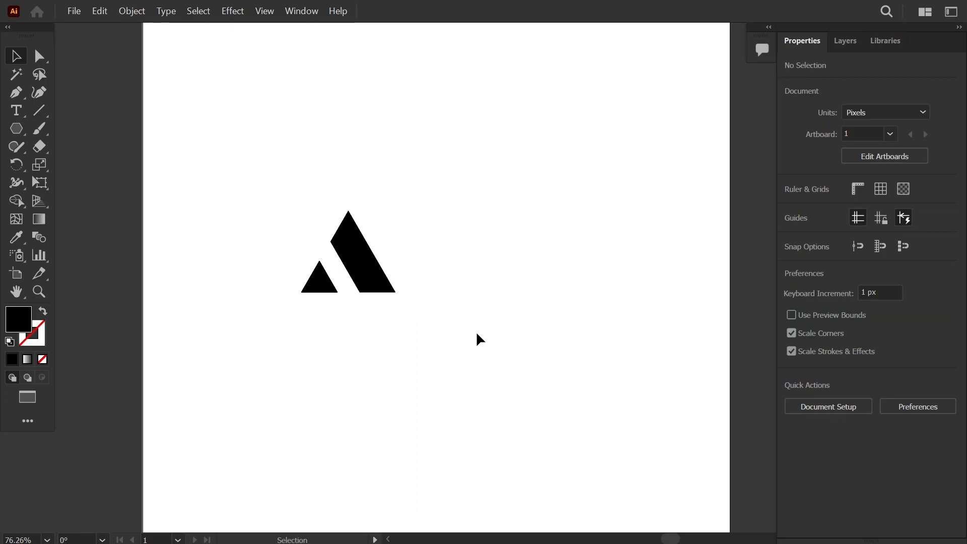
Step: Add a text object beside the triangular mark reading SAINI, ALLOYS and LIMITED on three separate lines
left_click(21, 112)
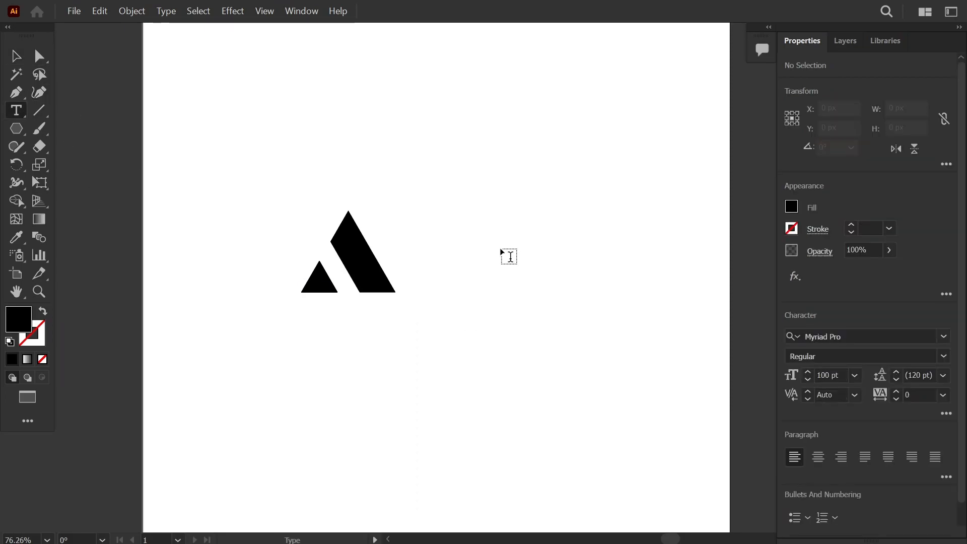
left_click(474, 237)
key("BackSpace")
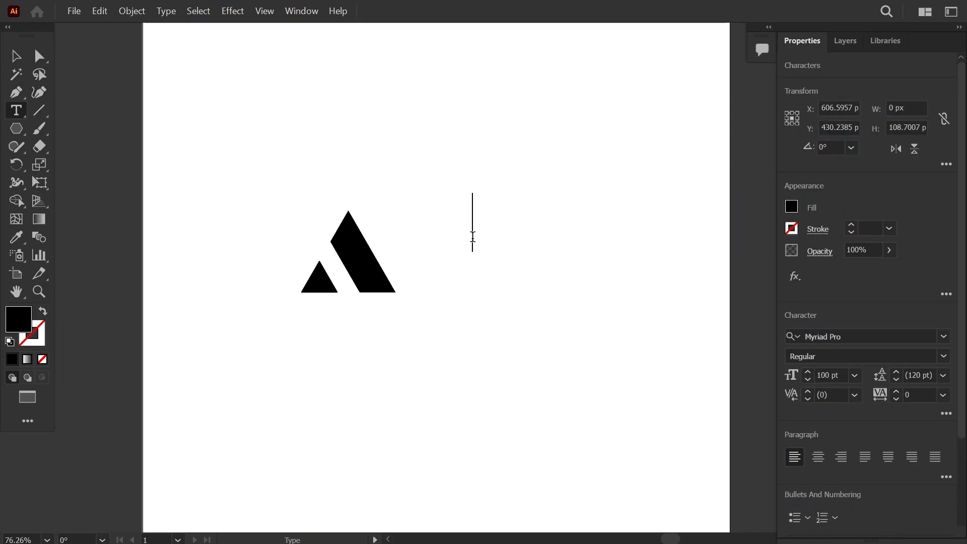
type("T")
key("BackSpace")
type("S")
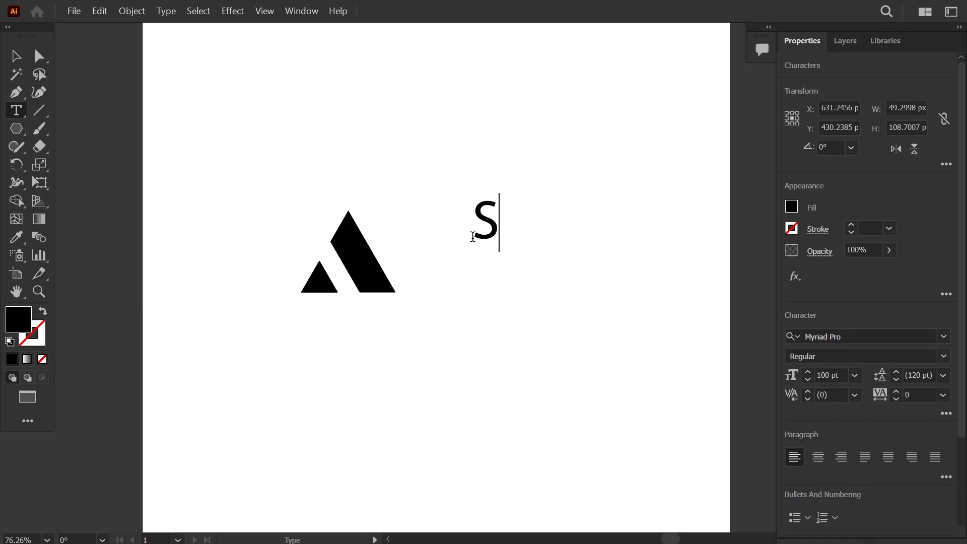
type("AINI")
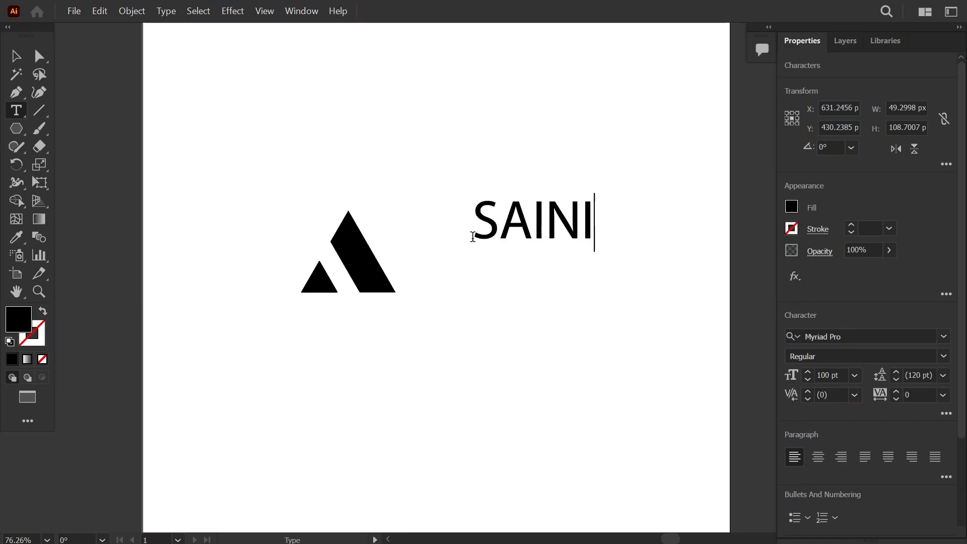
key("Return")
type("ALLOYS")
key("Return")
type("L")
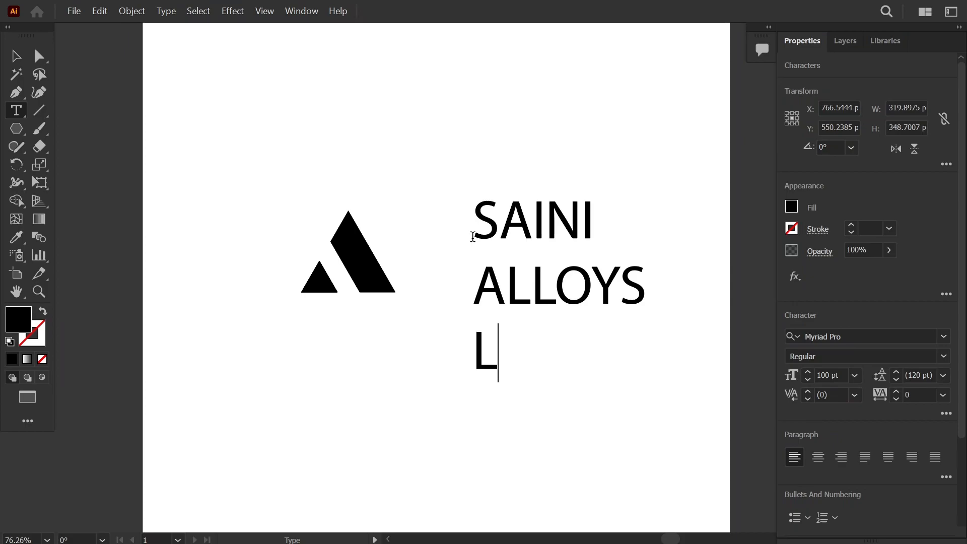
type("IMITED")
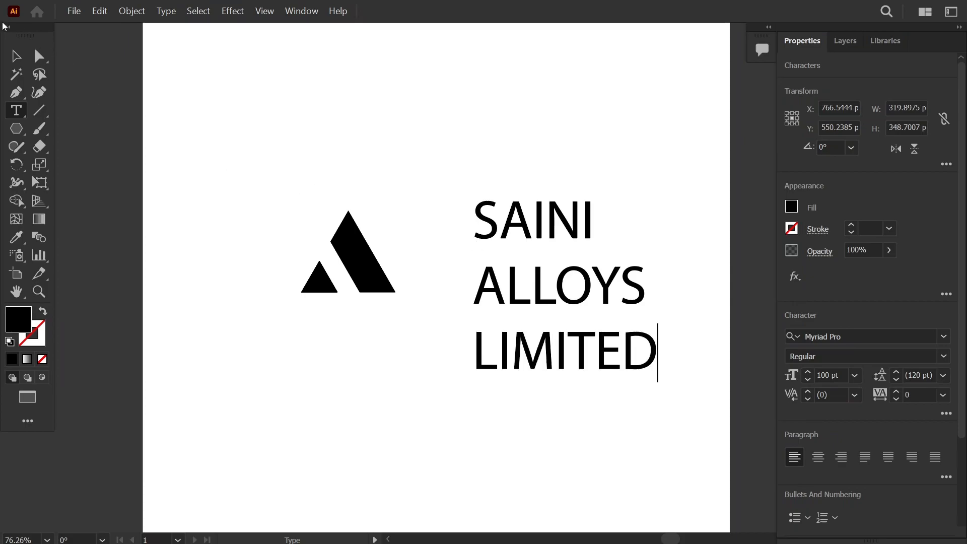
Step: Scale the three-line company name down to about 45 pt and place it close beside the triangular mark
left_click(12, 50)
left_click(246, 127)
scroll(277, 254, "down", 5)
left_click_drag(277, 255, 267, 237)
scroll(377, 279, "up", 3)
left_click_drag(372, 281, 446, 301)
scroll(422, 289, "up", 3)
left_click_drag(497, 263, 449, 263)
left_click_drag(588, 351, 533, 308)
left_click_drag(486, 258, 423, 223)
left_click(469, 303)
Step: Remove the ALLOYS and LIMITED lines from the text and move the remaining SAINI slightly down
left_click_drag(431, 305, 358, 299)
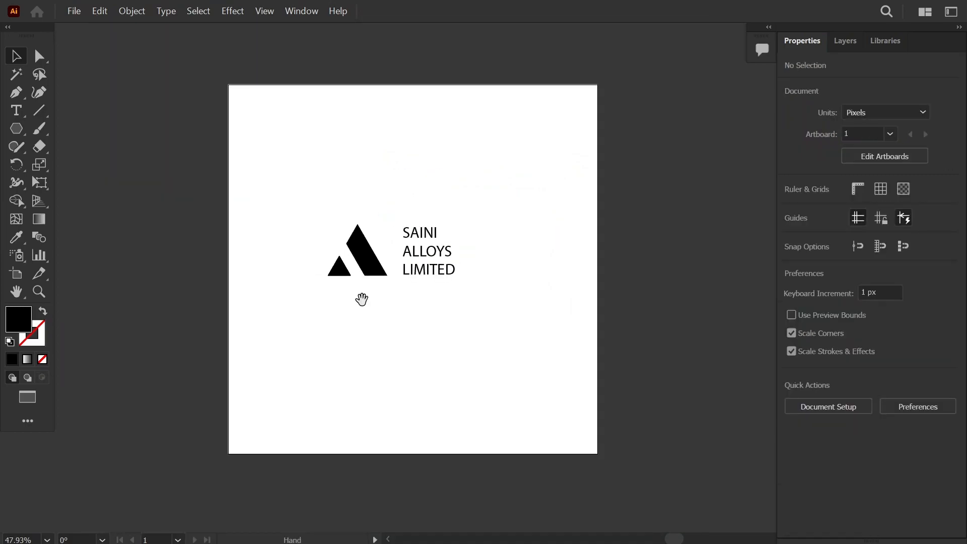
left_click_drag(432, 276, 503, 305)
left_click(444, 243)
double_click(442, 236)
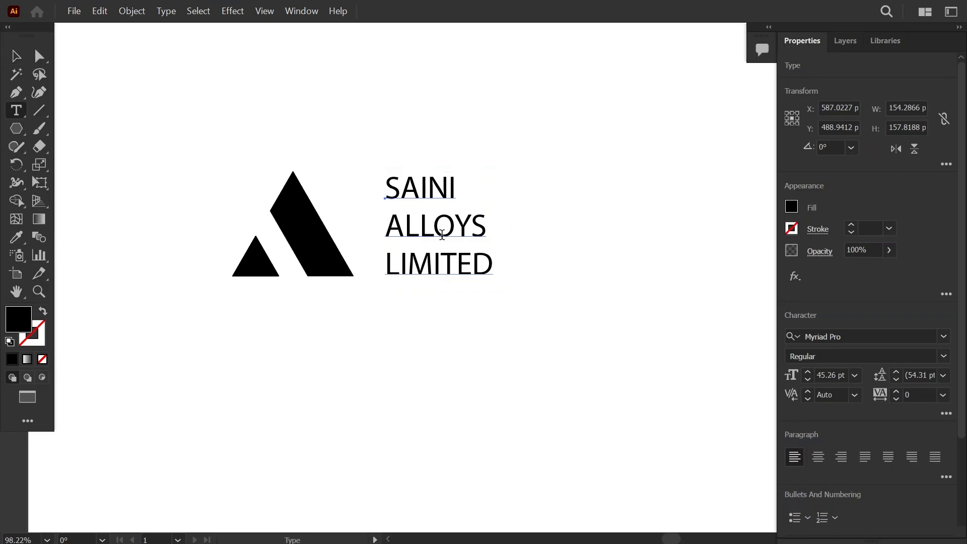
left_click(488, 236)
key("ctrl+z")
left_click_drag(397, 224, 505, 269)
key("BackSpace")
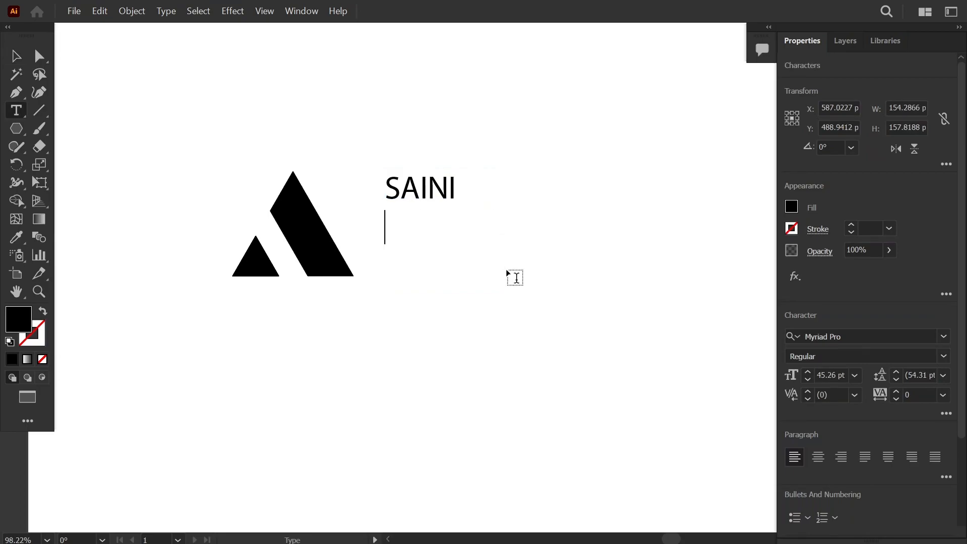
key("BackSpace")
key("BackSpace")
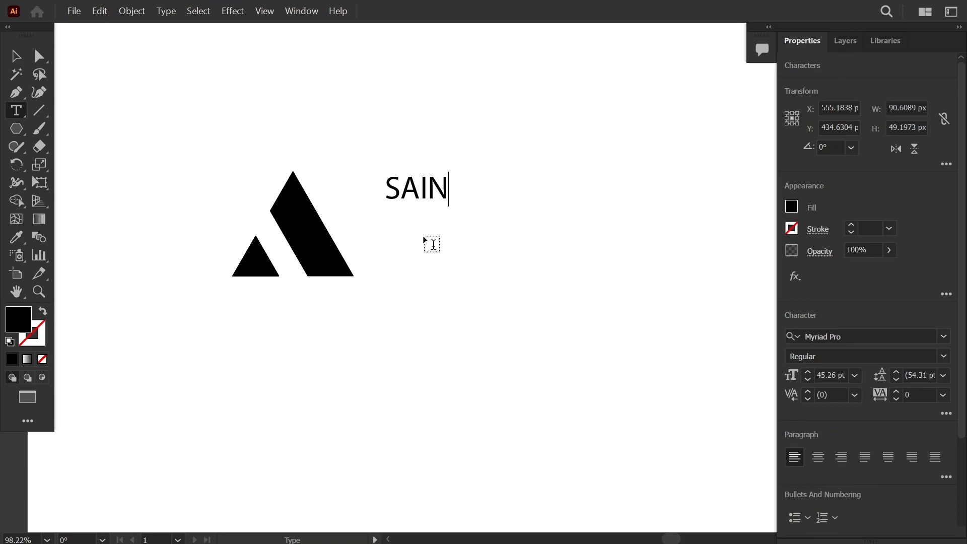
type("I")
left_click(17, 57)
left_click_drag(447, 194, 454, 223)
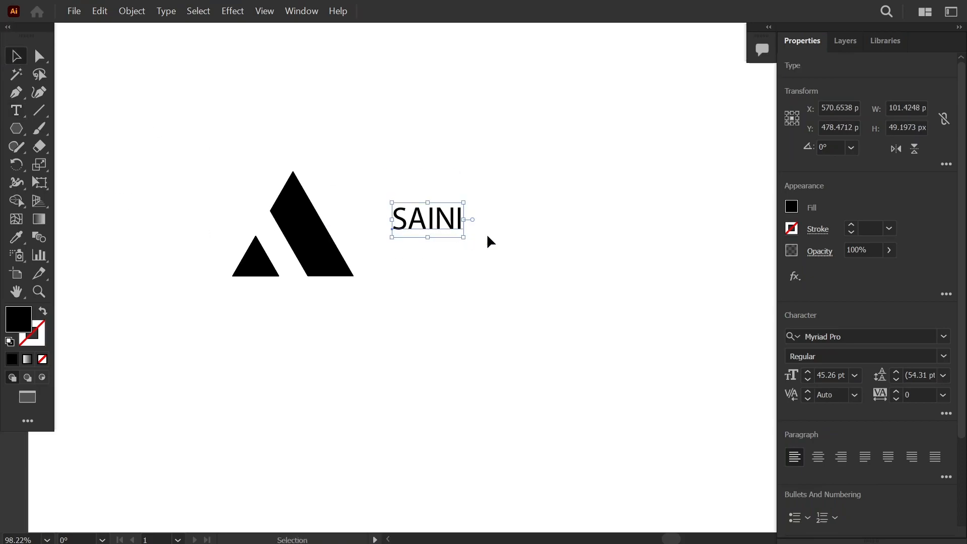
Step: Preview several fonts on the SAINI text and set it to Acumin Variable Concept
left_click(942, 336)
left_click(827, 416)
left_click(944, 357)
left_click(945, 358)
left_click(944, 337)
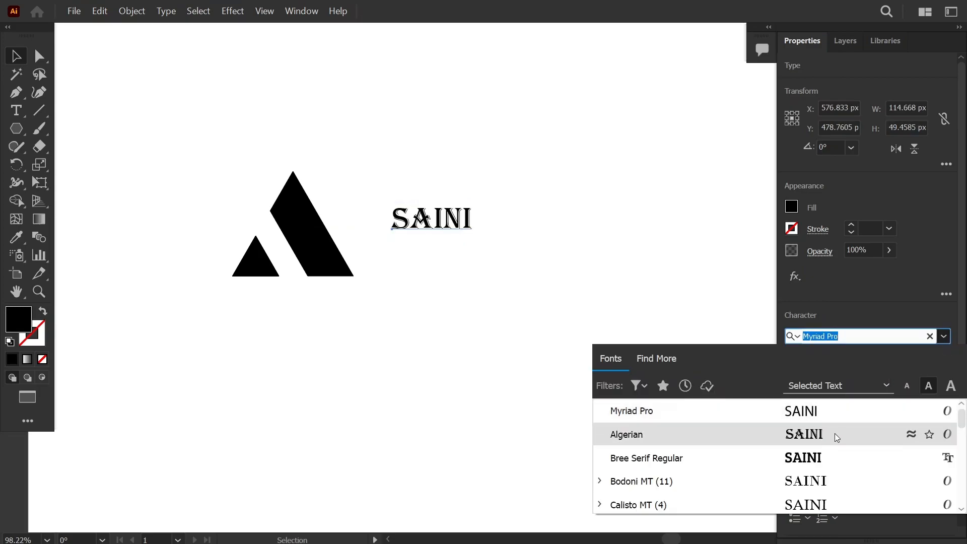
scroll(827, 481, "down", 2)
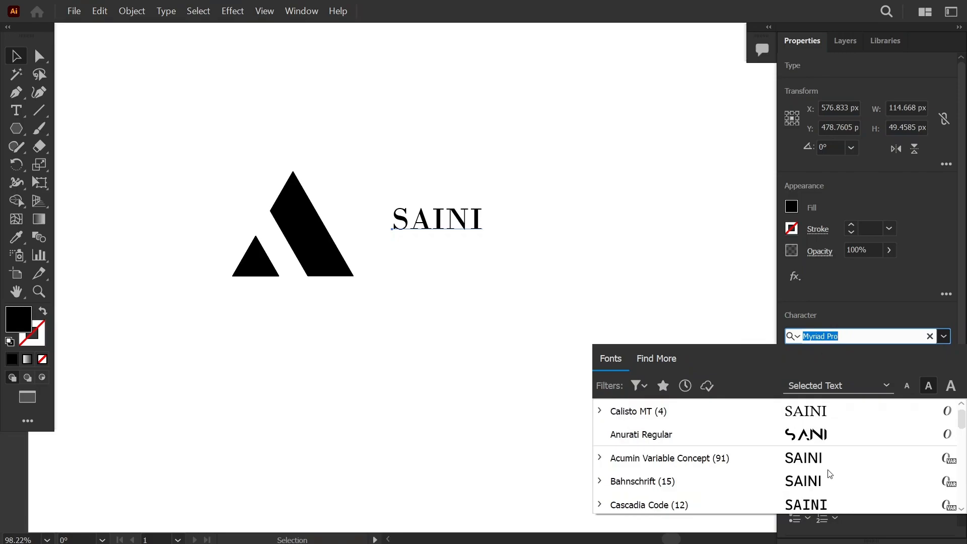
scroll(827, 469, "up", 2)
scroll(824, 501, "down", 2)
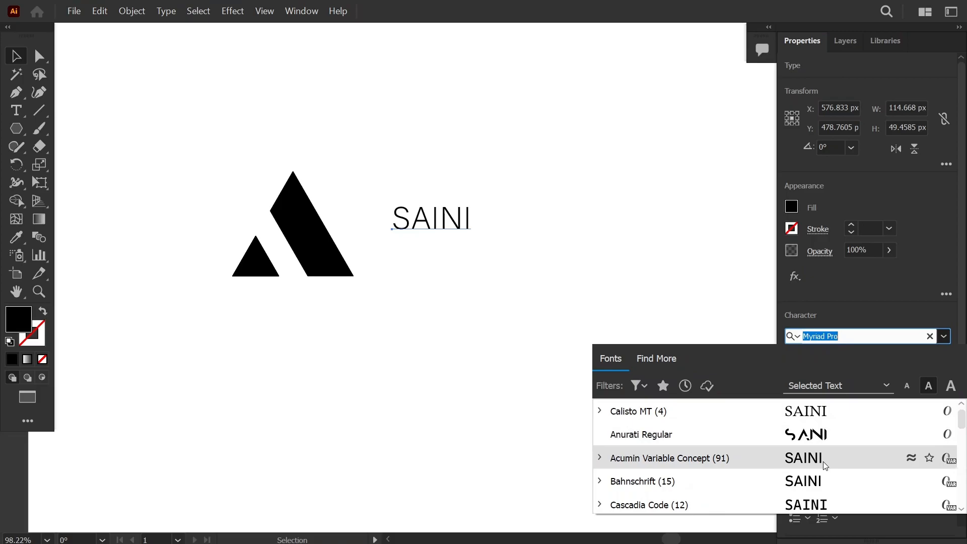
left_click(754, 469)
left_click(920, 359)
left_click(919, 359)
Step: Browse further fonts for the SAINI text and set it to Baskerville Old Face
left_click(943, 337)
scroll(812, 474, "down", 15)
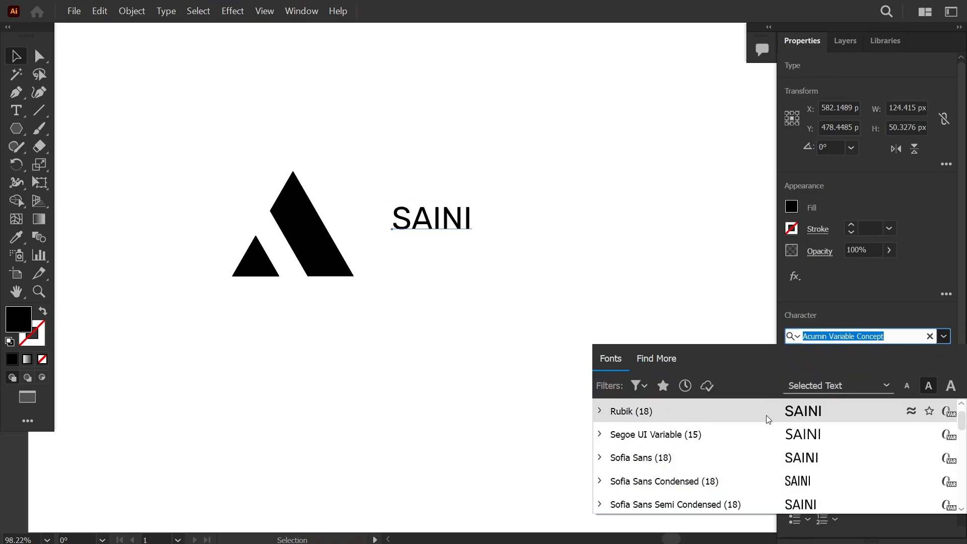
scroll(783, 481, "up", 4)
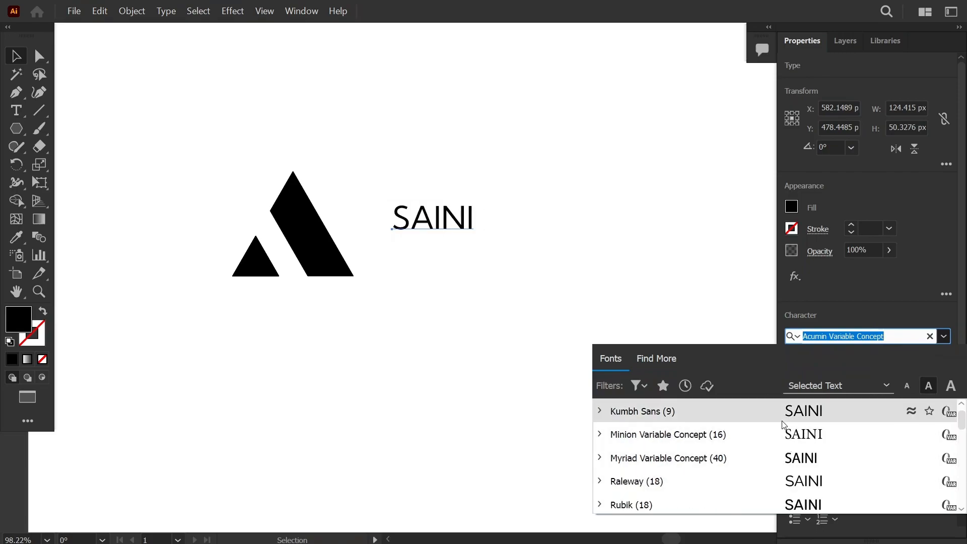
scroll(781, 448, "down", 4)
scroll(785, 458, "up", 10)
scroll(788, 460, "down", 3)
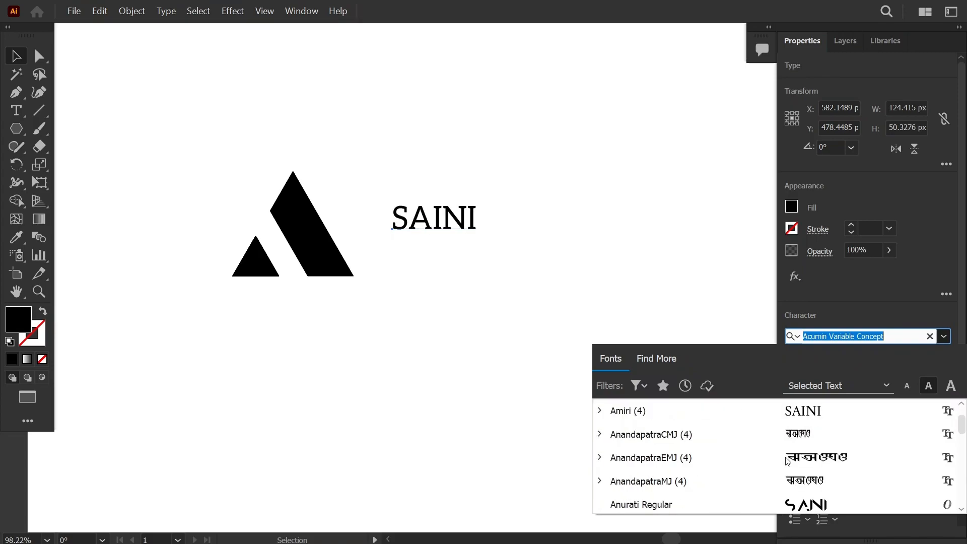
scroll(789, 458, "down", 2)
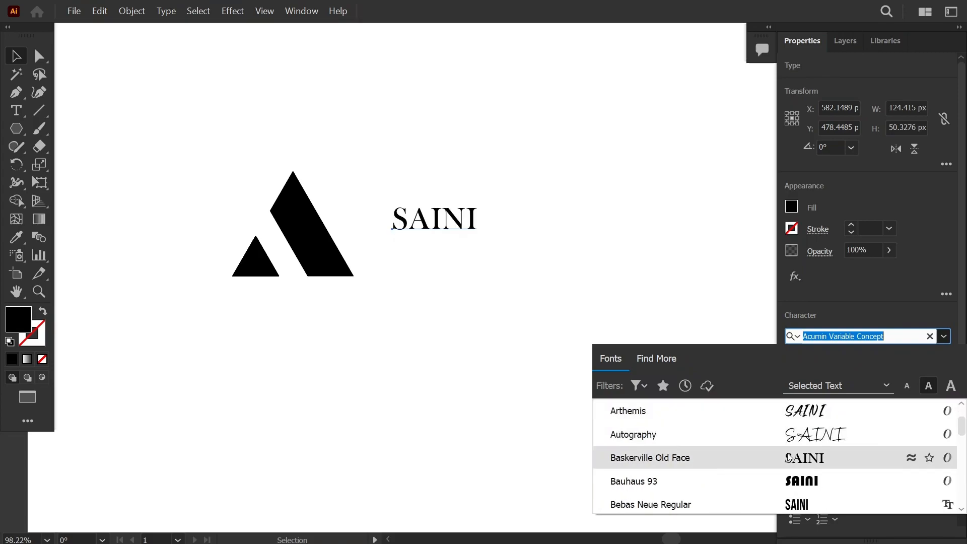
left_click(788, 461)
Step: Enlarge the SAINI text beside the mark to about 94 pt and set its font to Montserrat Bold
left_click_drag(478, 231, 523, 256)
left_click_drag(517, 217, 517, 218)
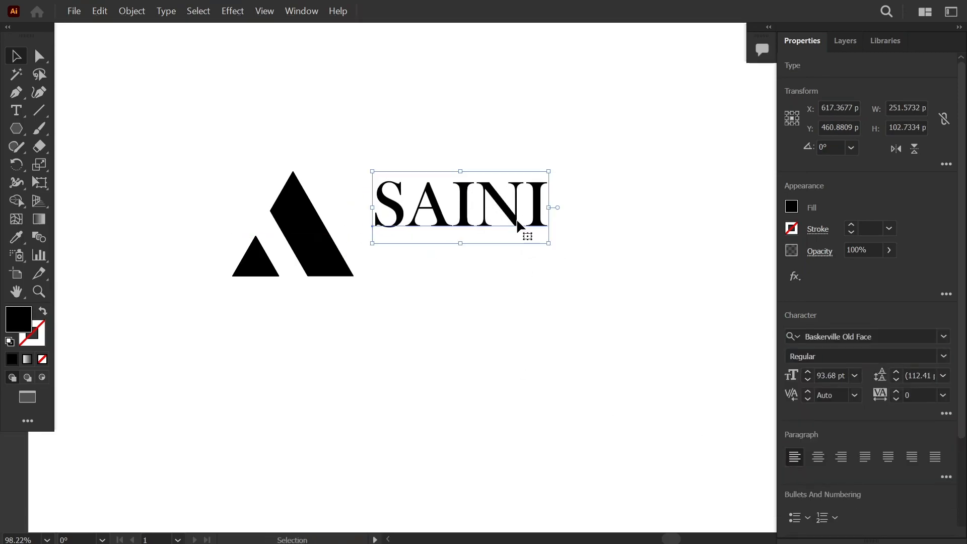
left_click(923, 334)
scroll(749, 468, "down", 2)
scroll(758, 485, "up", 2)
left_click(733, 458)
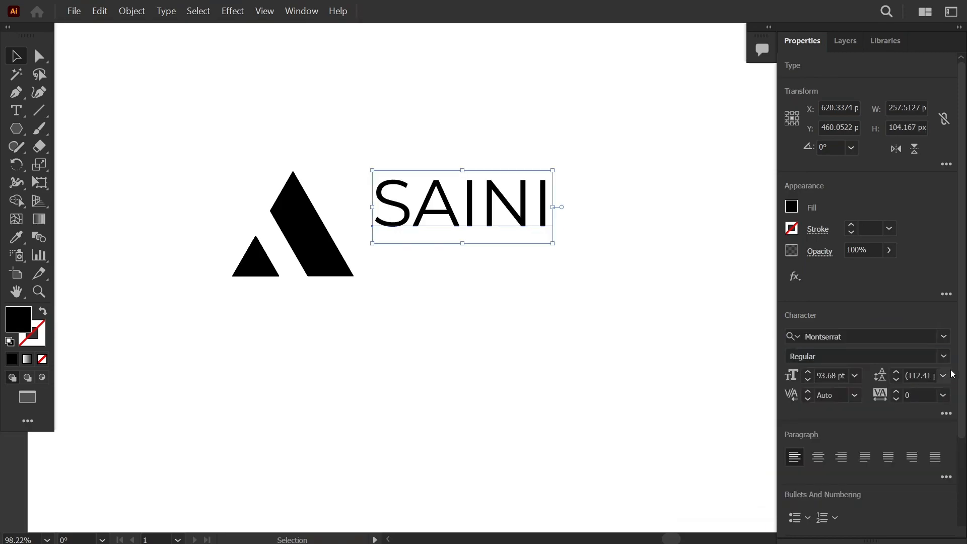
left_click(943, 356)
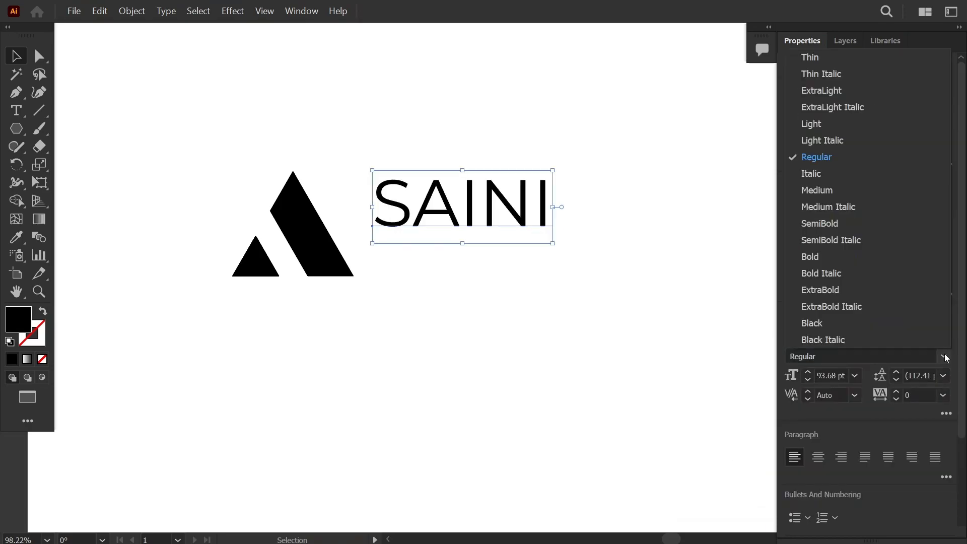
left_click(840, 258)
Step: Duplicate the SAINI text directly below the original and clear the copy's wording
left_click_drag(489, 207, 487, 265)
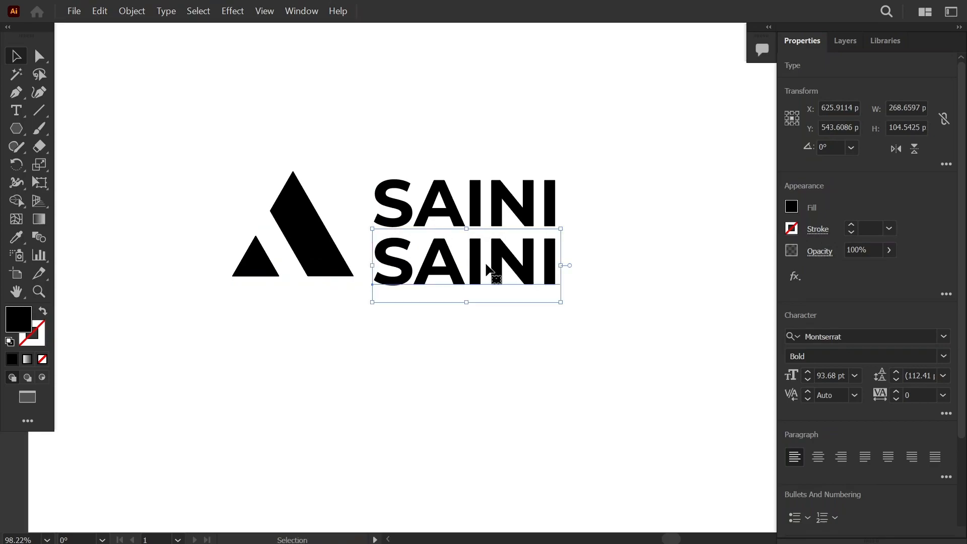
double_click(508, 272)
left_click_drag(558, 266, 375, 269)
key("BackSpace")
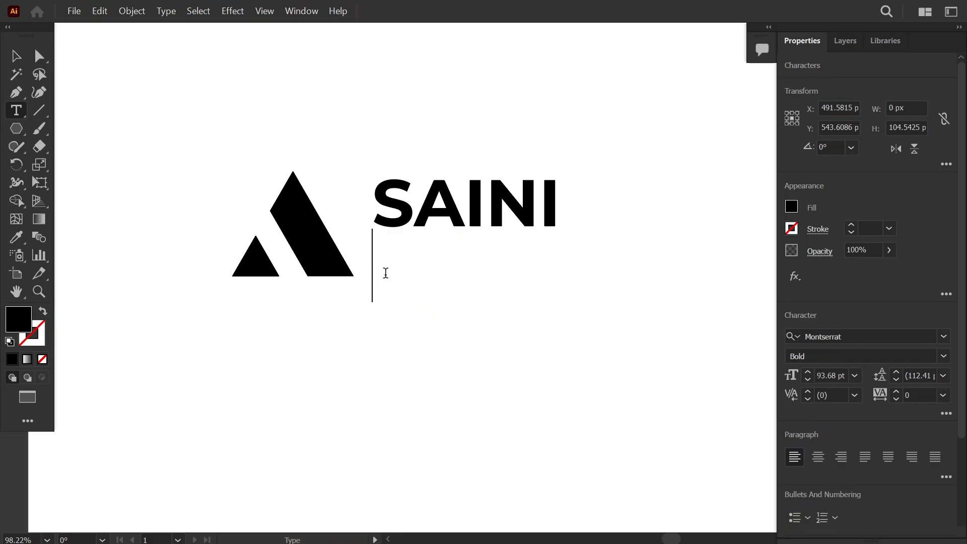
Step: Enter Alloy Limited as the wording of the lower text line
type("IIM")
key("BackSpace")
key("BackSpace")
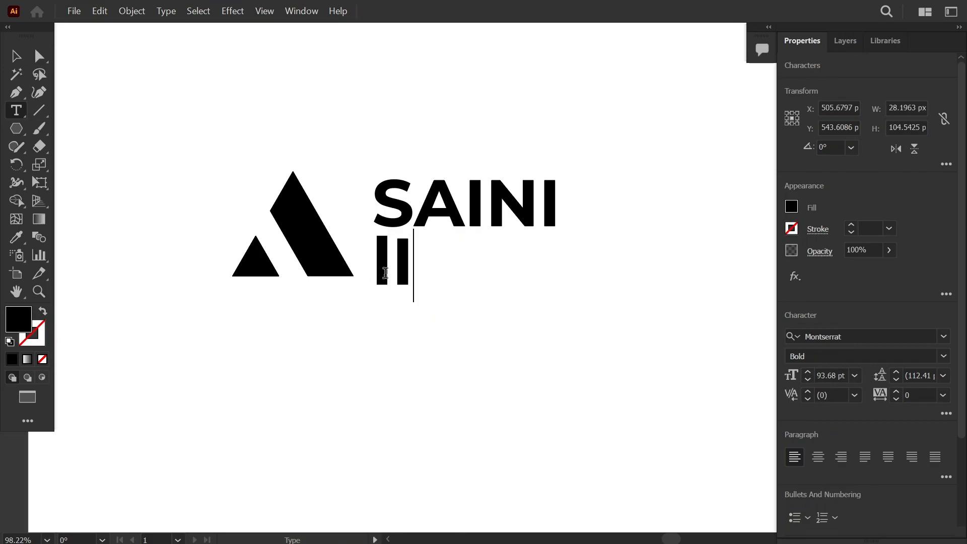
type("IMI")
key("BackSpace")
key("BackSpace")
key("BackSpace")
key("BackSpace")
type("aL")
key("BackSpace")
key("BackSpace")
type("Alloy Limite")
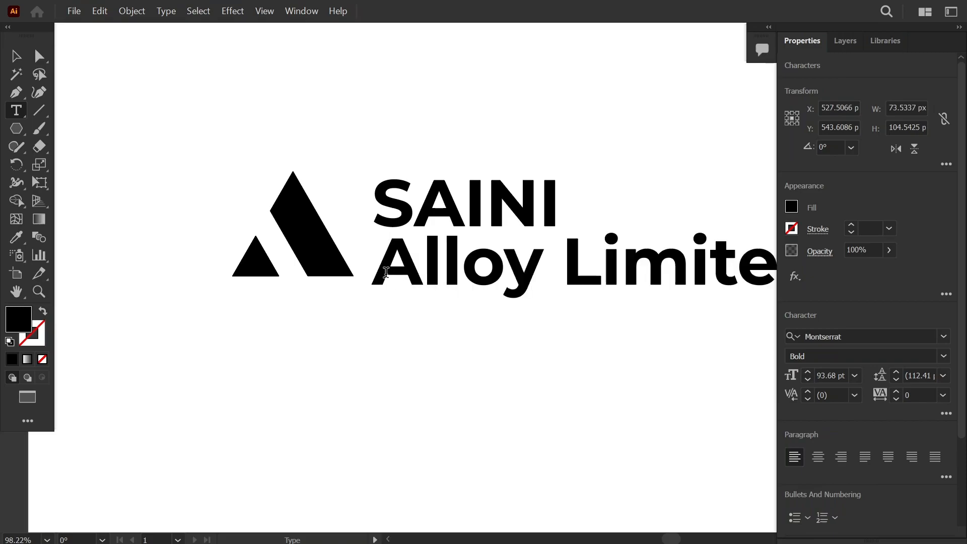
key("Escape")
Step: Set the Alloy Limited text's font size to 93.68/1.61 pt
key("ctrl+0")
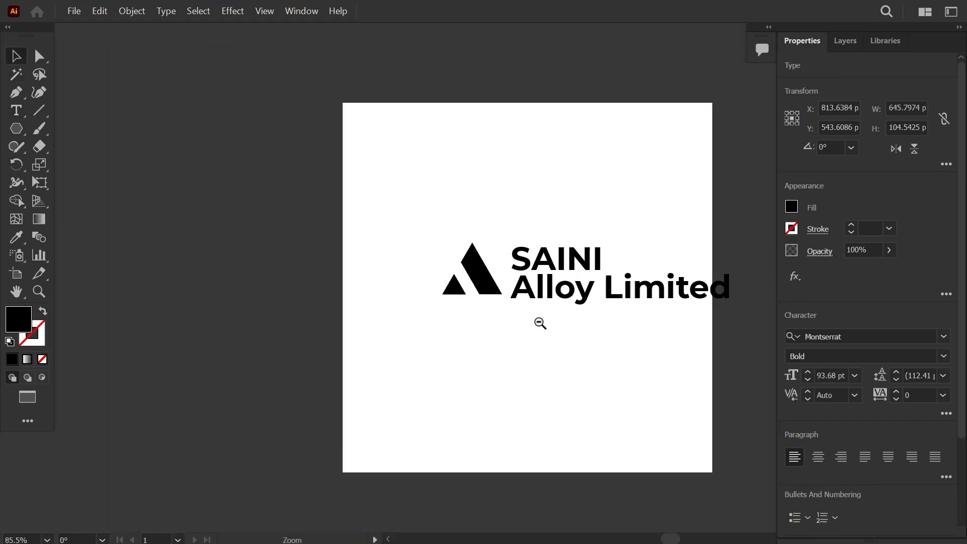
left_click(840, 376)
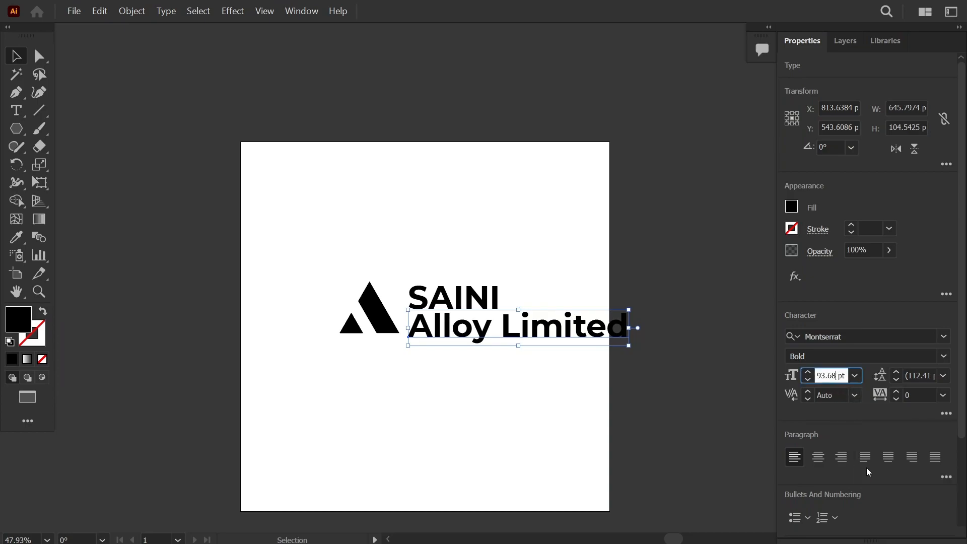
type("/1.61")
key("Return")
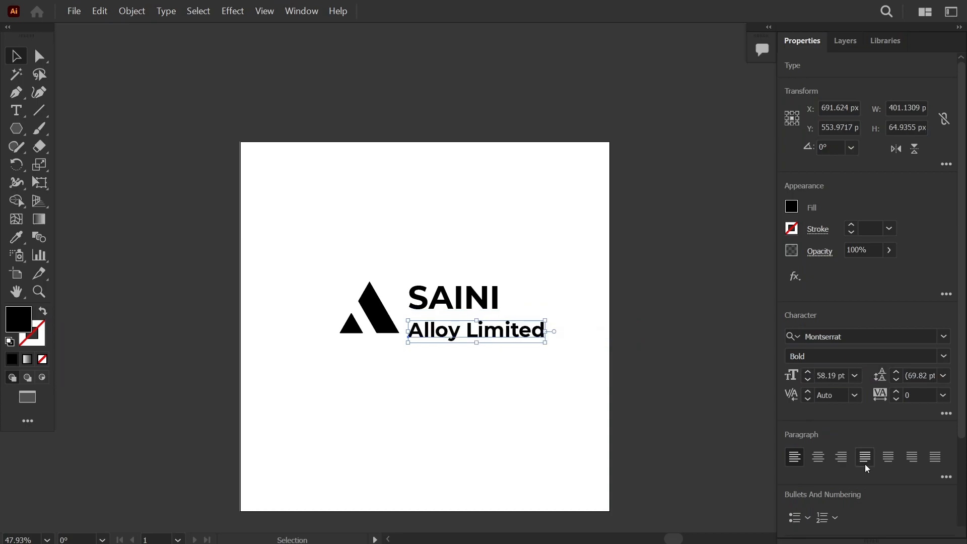
Step: Move the Alloy Limited line up so its baseline aligns with the mark's base, and set its font style to Medium
left_click(518, 352)
left_click_drag(510, 334, 516, 331)
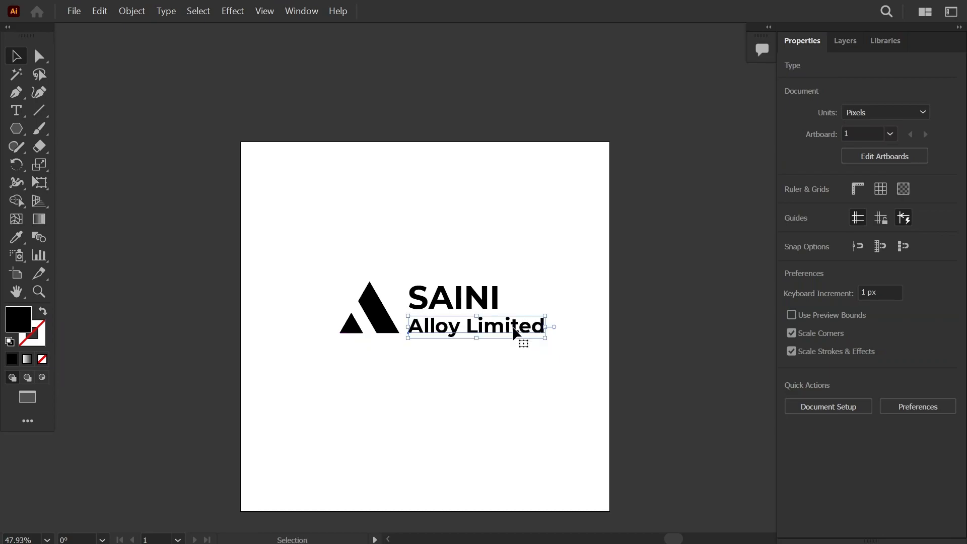
left_click(945, 357)
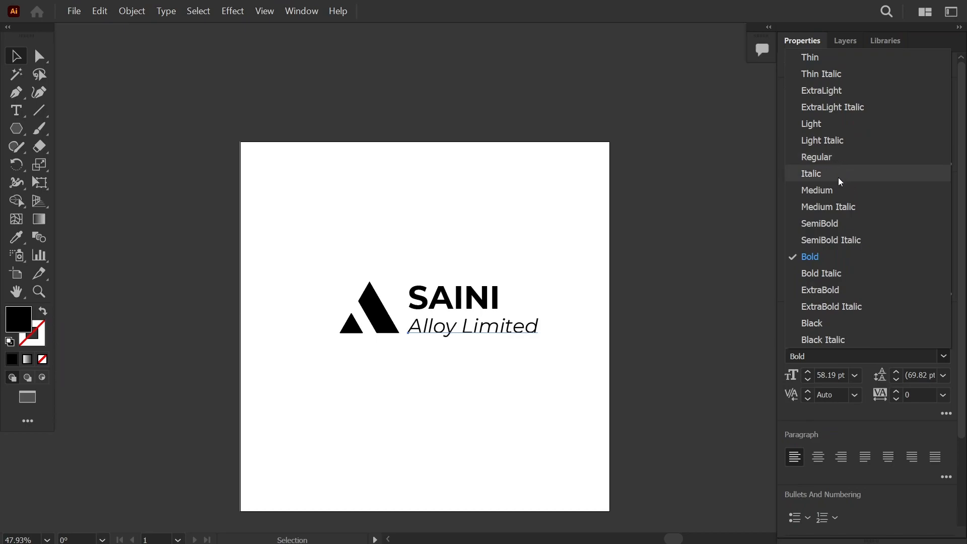
left_click(844, 190)
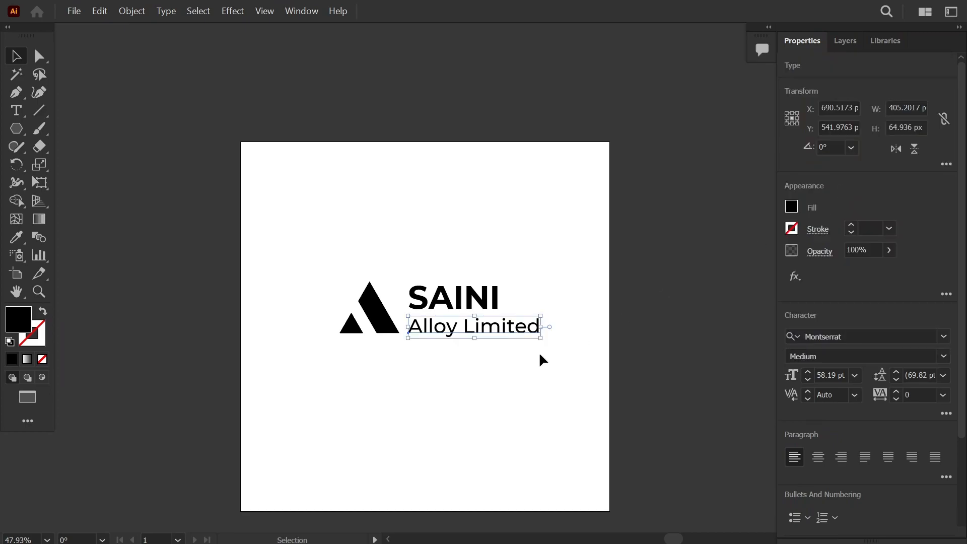
Step: Set the SAINI text's font size to 100 pt
scroll(442, 320, "up", 5)
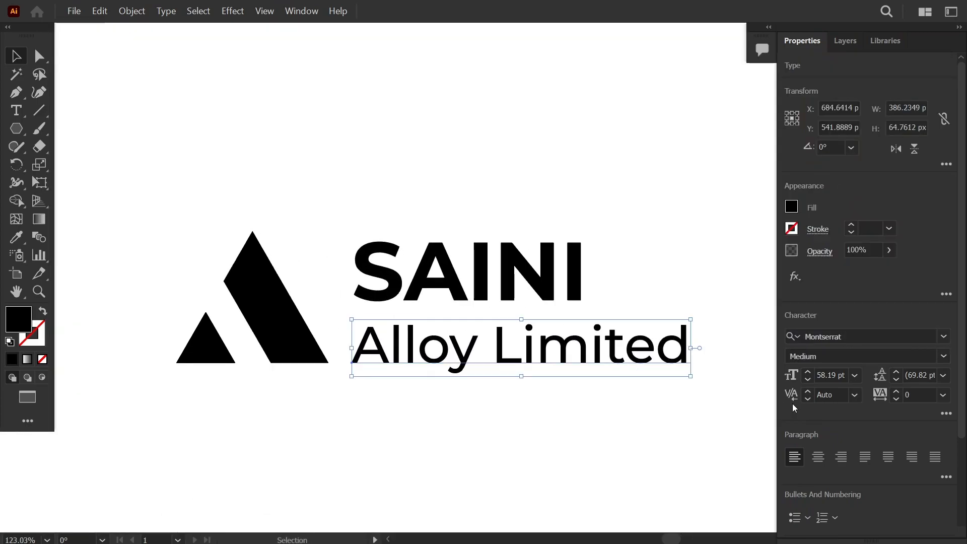
left_click(536, 292)
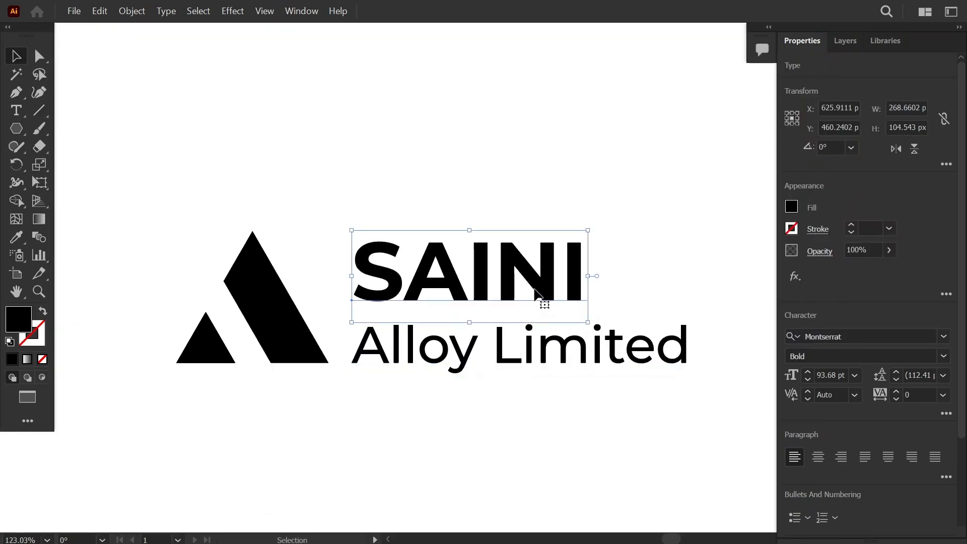
left_click(836, 376)
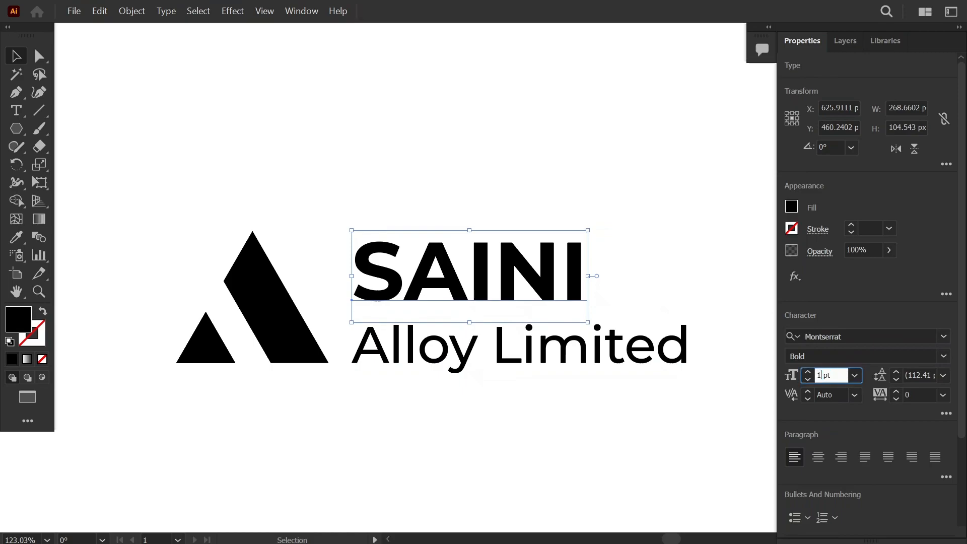
type("100")
key("Return")
Step: Set the Alloy Limited text's font size to 100 pt divided by 1.61
left_click(548, 358)
left_click(837, 375)
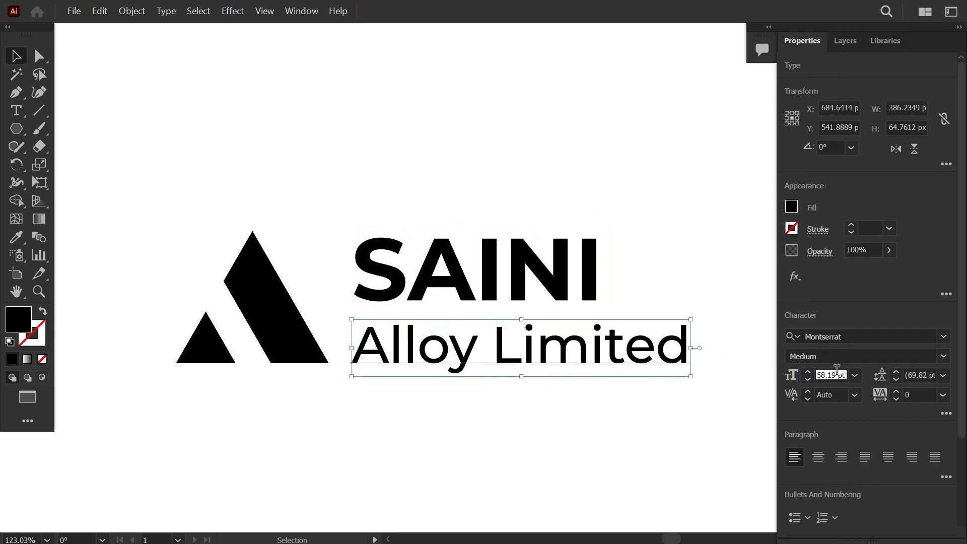
type("100")
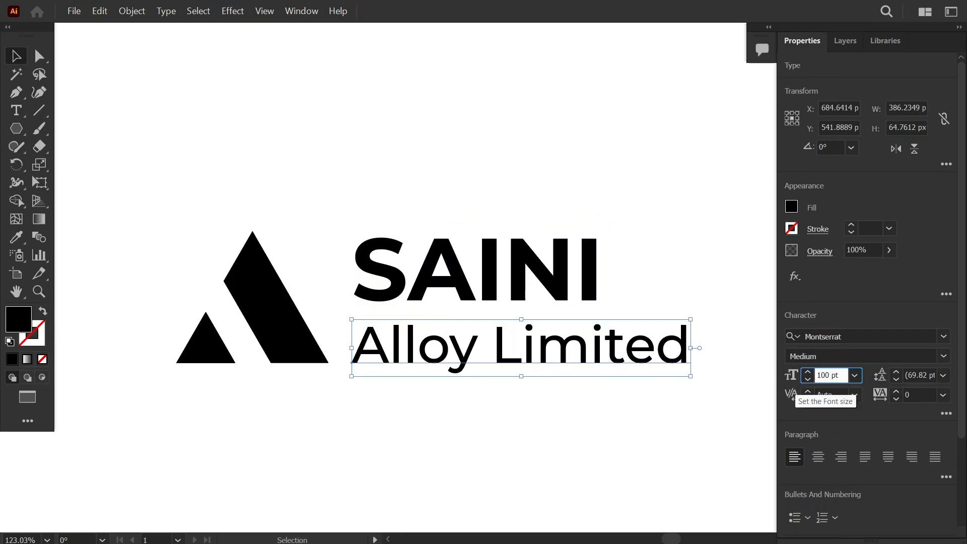
key("Return")
left_click(829, 375)
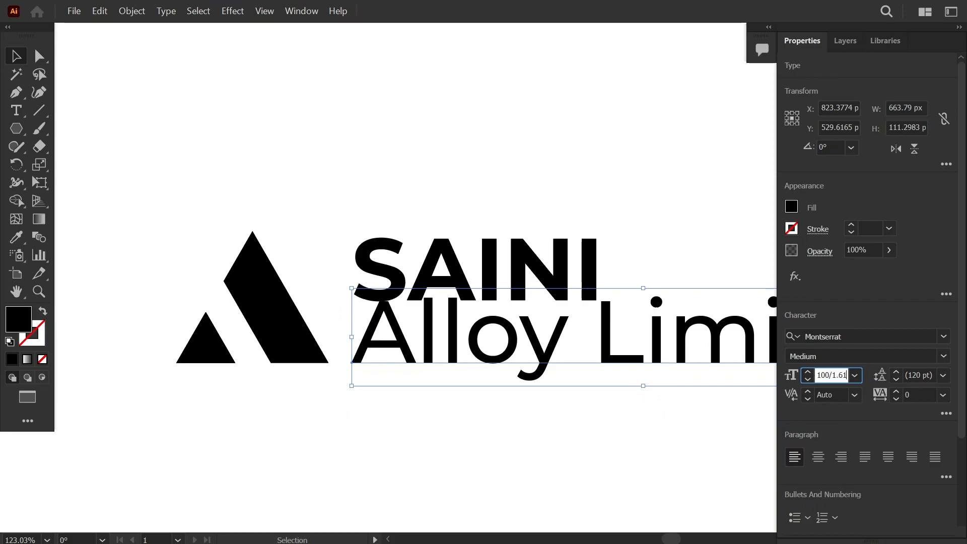
type("/1.61")
key("Return")
left_click(582, 429)
Step: Scale the Alloy Limited line down proportionally to the width of SAINI and nudge it 3 px to the right
left_click_drag(677, 437, 520, 354)
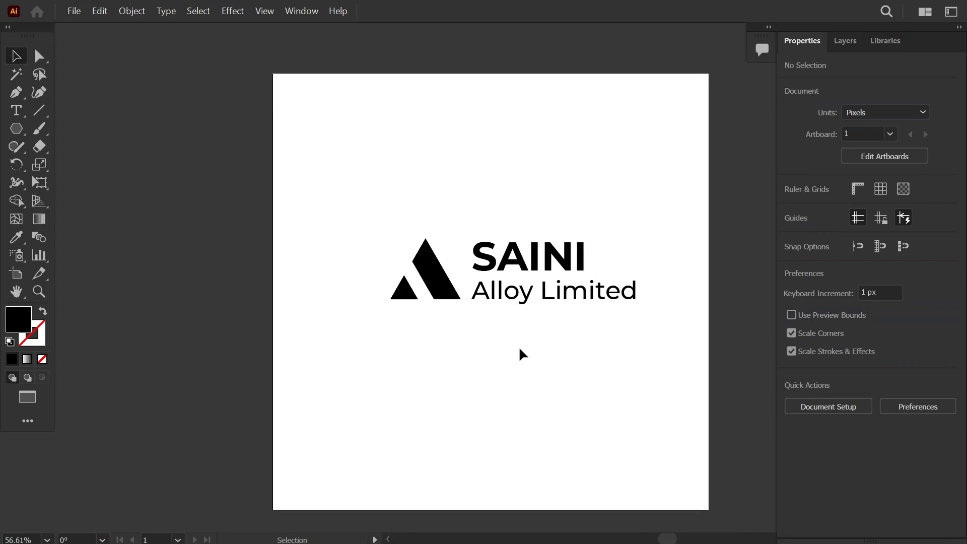
left_click_drag(598, 346, 511, 323)
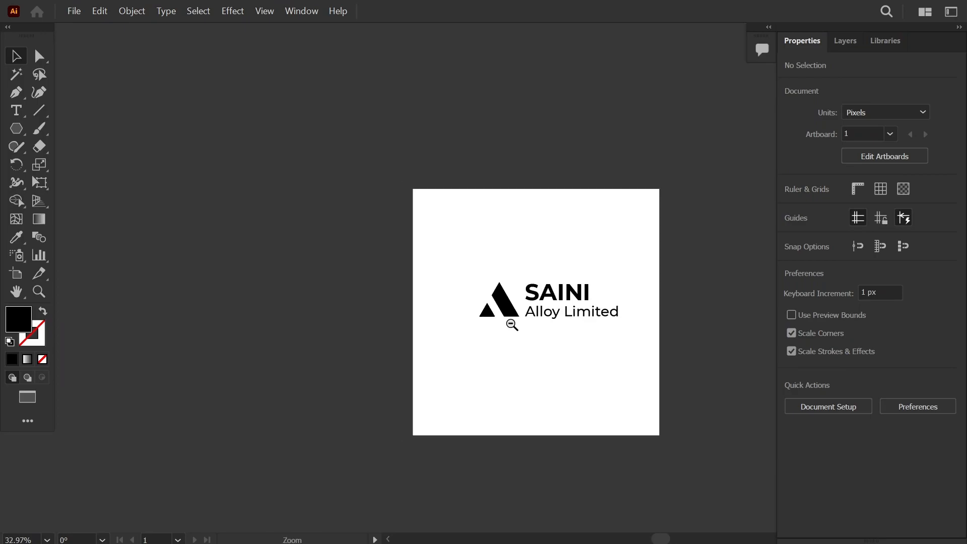
left_click_drag(569, 314, 708, 375)
left_click_drag(596, 364, 570, 398)
left_click(560, 326)
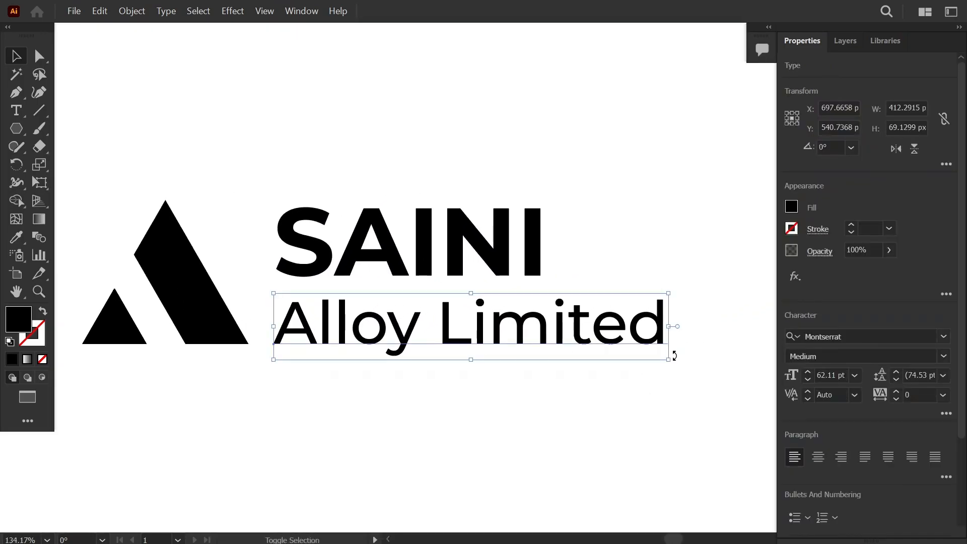
left_click_drag(670, 361, 549, 335)
key("Right")
key("Right")
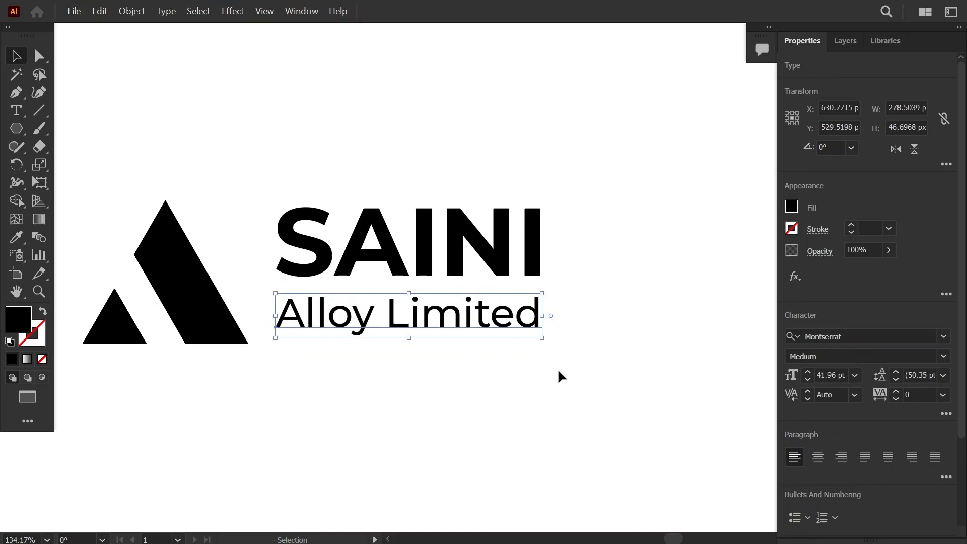
key("Right")
left_click(556, 373)
Step: Scale the triangular mark down proportionally so its height fits the two text lines, with its base on the Alloy Limited baseline
left_click_drag(586, 433, 515, 443)
left_click_drag(581, 435, 499, 329)
left_click(503, 449)
left_click_drag(549, 448, 489, 465)
left_click_drag(493, 471, 482, 300)
left_click(449, 350)
left_click(384, 309)
left_click_drag(403, 339, 459, 372)
left_click(324, 280, "shift")
mouse_move(292, 198)
left_mouse_down()
mouse_move(312, 210)
mouse_move(305, 208)
left_mouse_up()
left_click(431, 384)
key("ctrl+0")
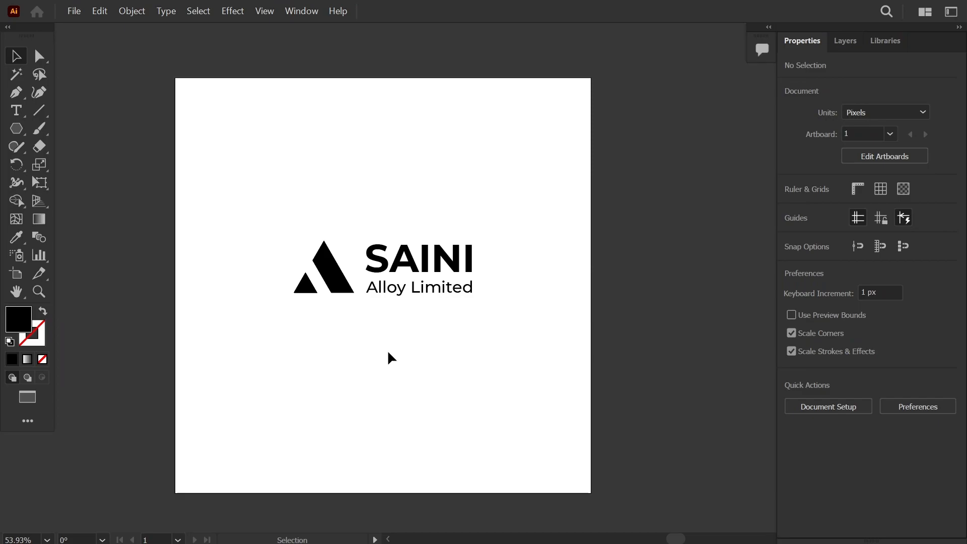
Step: Move the complete black logo off the artboard as a backup and place a duplicate of it on the artboard
left_click_drag(519, 319, 359, 251)
left_click_drag(458, 279, 474, 247)
left_click(245, 301)
left_click(229, 249)
left_click(245, 294)
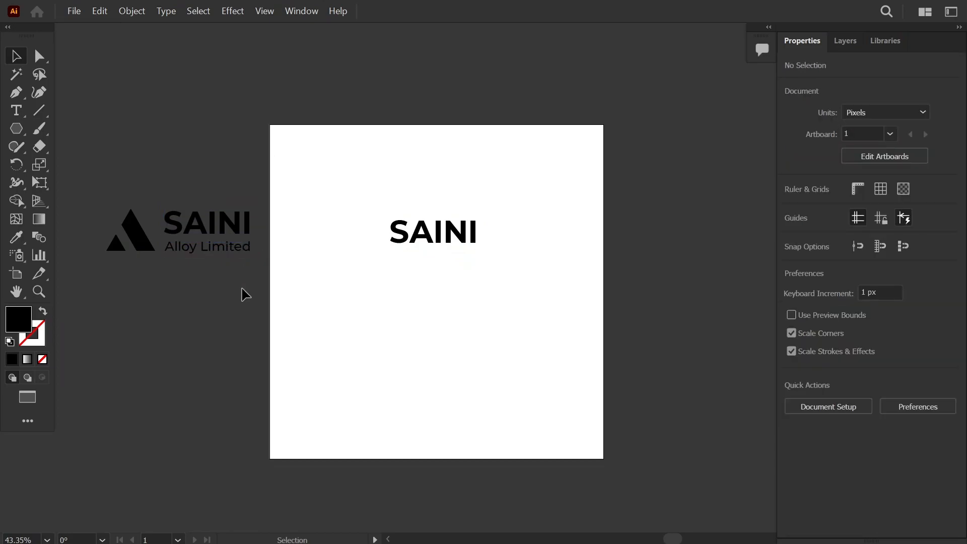
key("ctrl+z")
left_click_drag(238, 285, 110, 211)
left_click_drag(175, 233, 444, 271)
Step: Convert the artboard logo's SAINI and Alloy Limited text to outlines
left_click(481, 322)
scroll(509, 323, "up", 3)
left_click_drag(534, 279, 455, 209)
right_click(472, 228)
left_click(550, 324)
left_click(547, 322)
scroll(495, 242, "up", 5)
left_click_drag(611, 375, 547, 239)
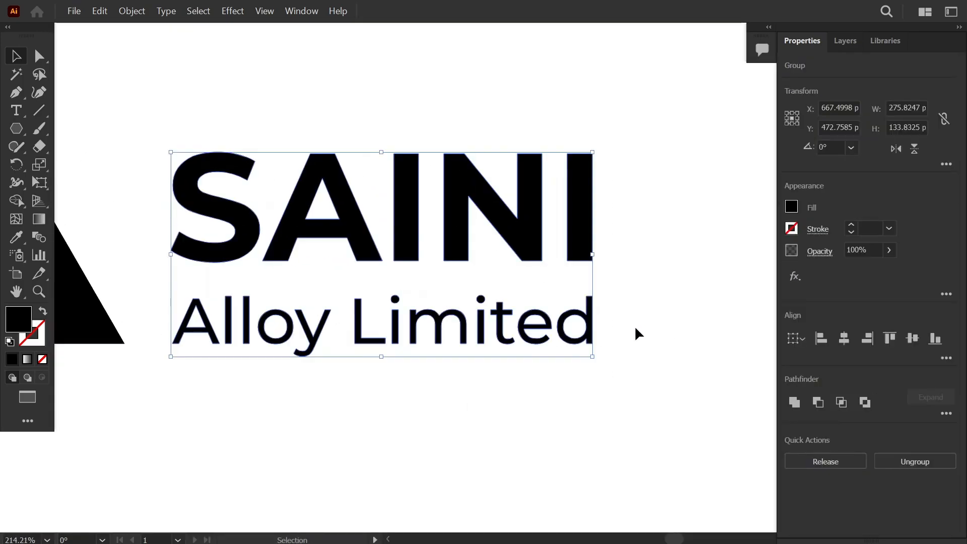
Step: Inspect the outlined lettering up close and check the whole logo on the artboard
scroll(583, 270, "up", 6)
scroll(741, 385, "down", 4)
left_click_drag(436, 377, 748, 388)
scroll(496, 381, "up", 3)
scroll(502, 381, "down", 8)
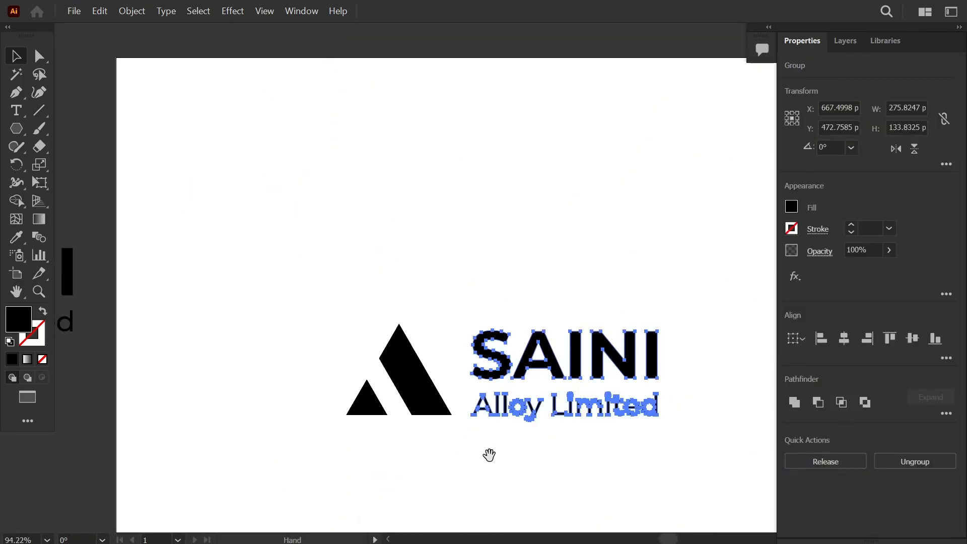
left_click(455, 446)
scroll(417, 458, "down", 3)
scroll(418, 460, "down", 2)
left_click_drag(417, 460, 444, 329)
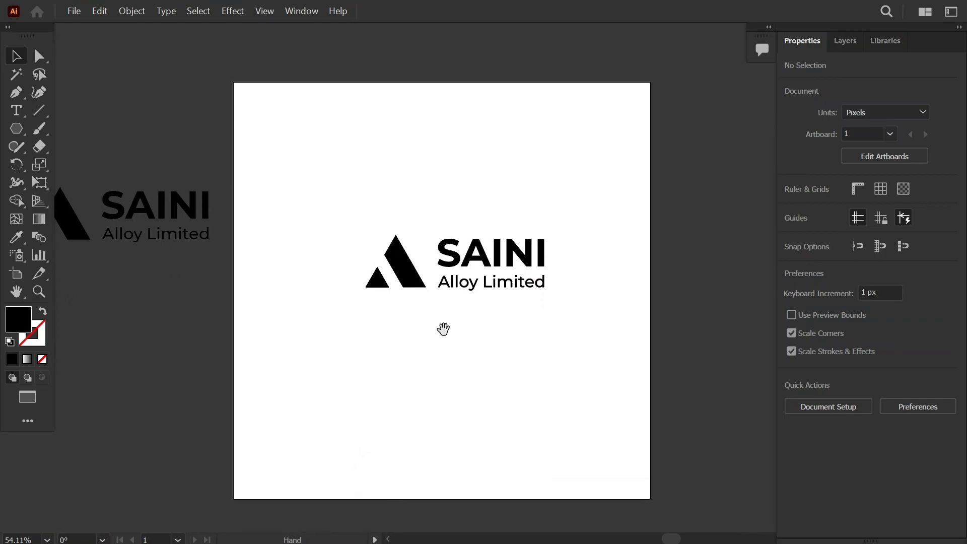
left_click(395, 272)
left_click(431, 349)
Step: Switch to Chrome and open the Coolors trending palettes page from the bookmarks
key("super")
left_click(406, 529)
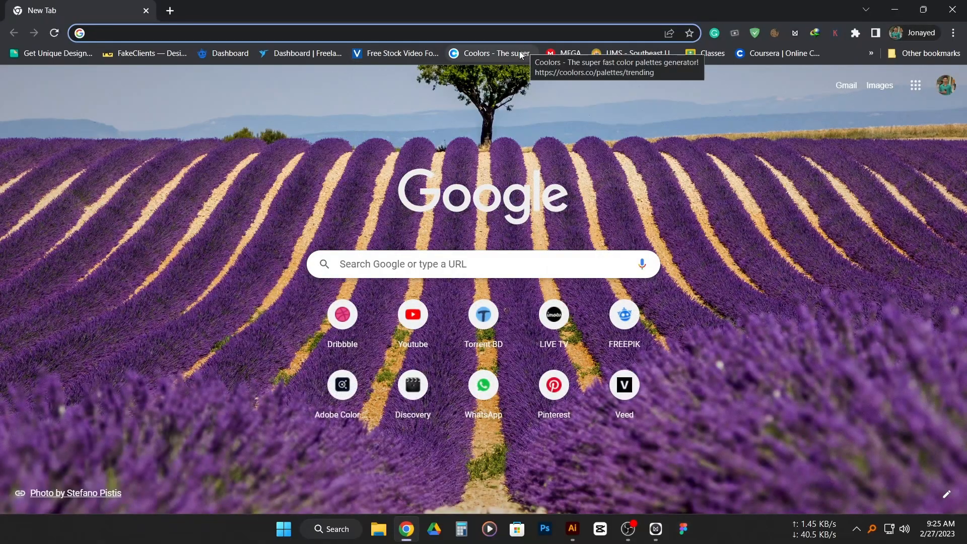
left_click(520, 53)
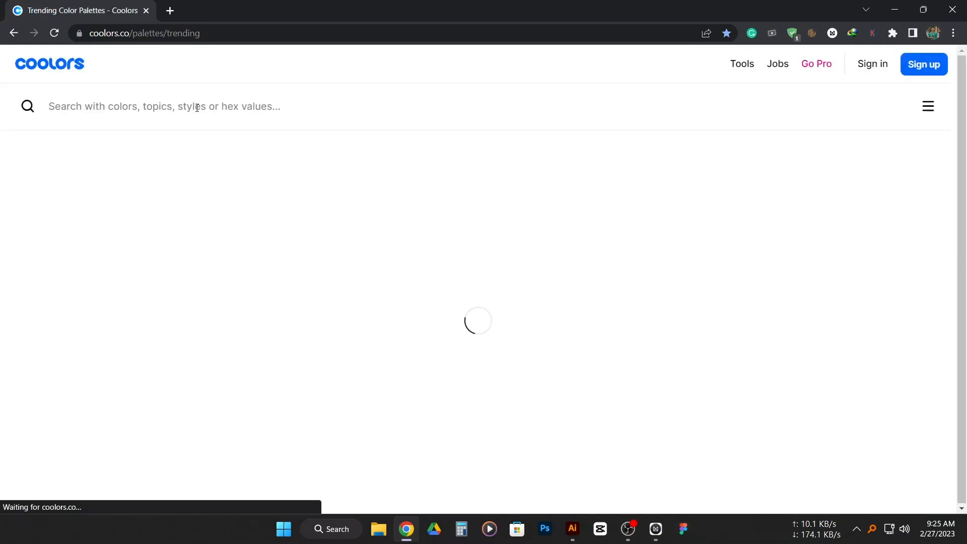
scroll(565, 250, "down", 2)
scroll(437, 216, "down", 3)
scroll(188, 171, "up", 5)
Step: Filter the Coolors palettes by the color Blue and browse them for a logo color
left_click(144, 98)
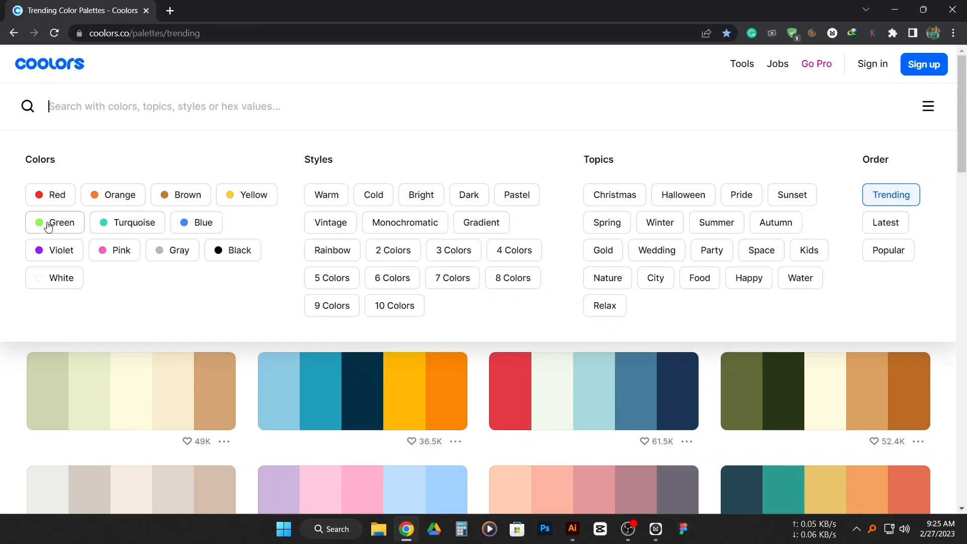
left_click(202, 223)
scroll(542, 325, "down", 3)
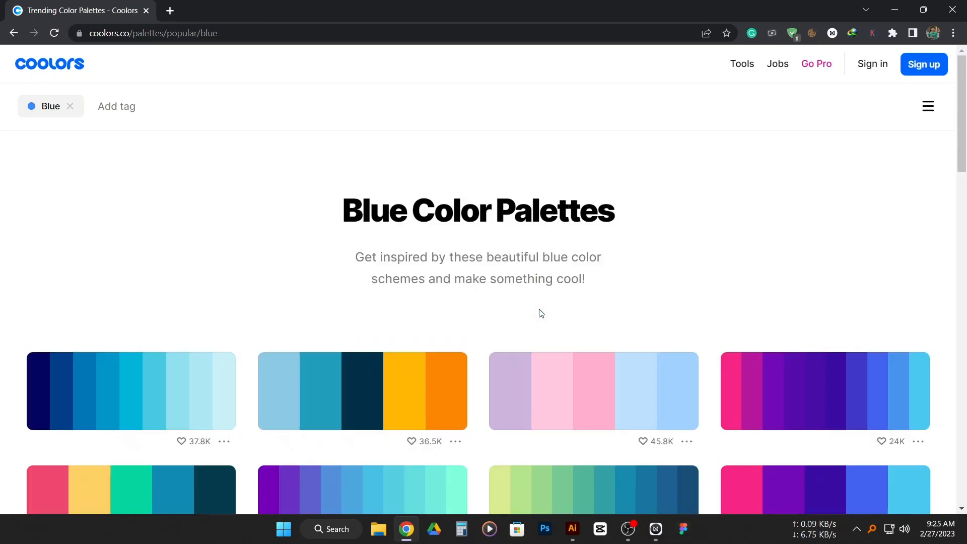
scroll(538, 313, "down", 5)
scroll(150, 297, "up", 2)
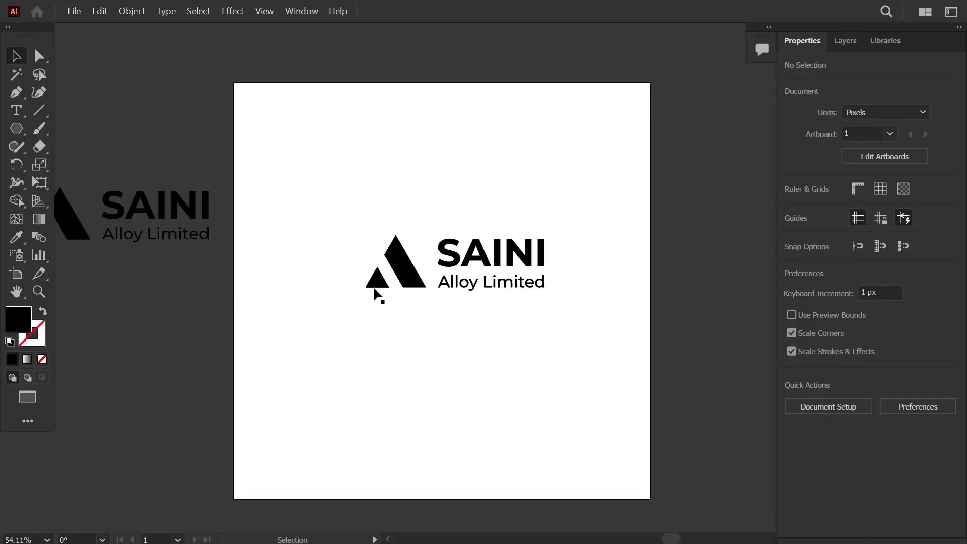
Step: In Illustrator, fill the mark's larger shape and the SAINI lettering with color 48CAE4
left_click(401, 272)
left_click(465, 262, "shift")
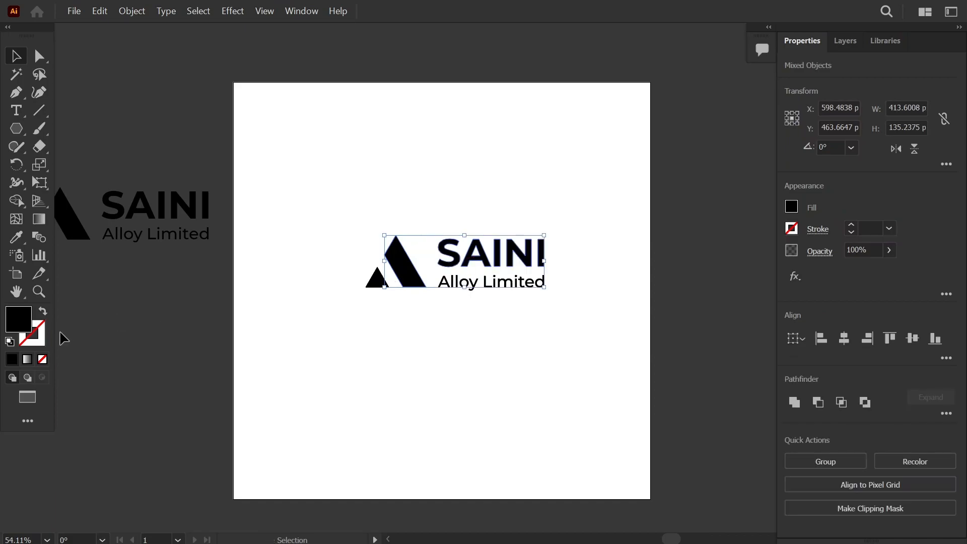
double_click(19, 321)
type("48cae4")
left_click(819, 154)
left_click(553, 359)
left_click_drag(543, 303, 535, 328)
left_click_drag(524, 349, 497, 331)
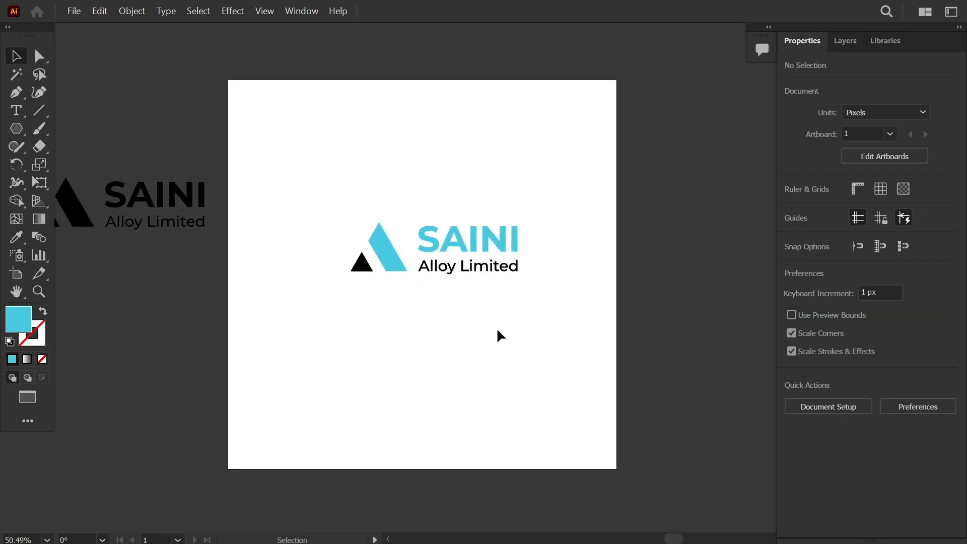
Step: Move the logo near the artboard's upper edge and duplicate it downward at even spacing into a column of five
left_click_drag(599, 313, 353, 221)
left_click_drag(462, 241, 445, 206)
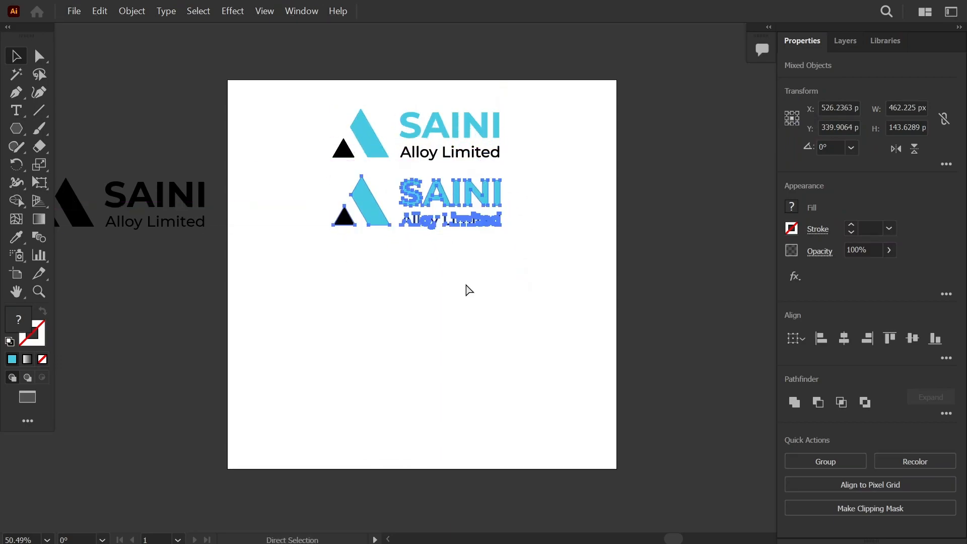
key("ctrl+d")
key("ctrl+d")
key("ctrl+d")
left_click(564, 290)
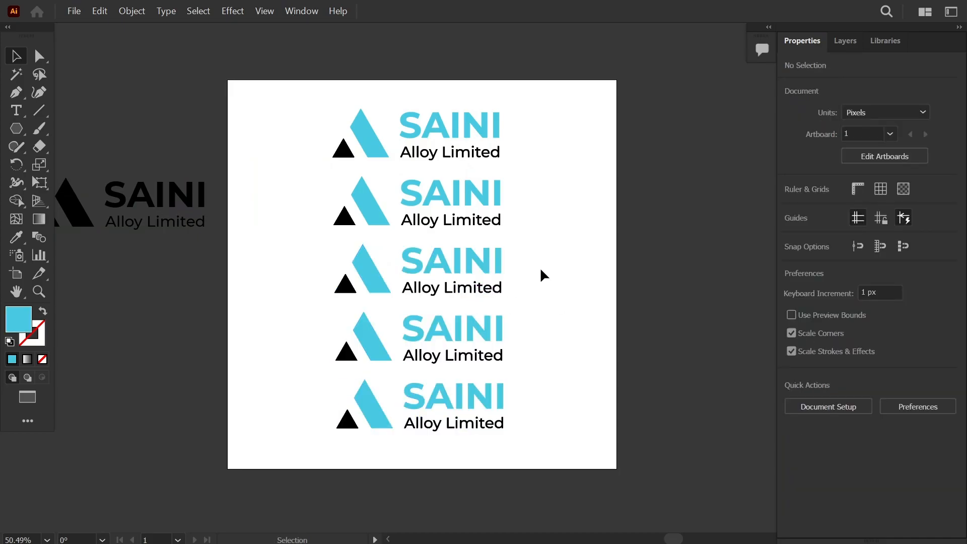
Step: Copy a medium blue from the Coolors palettes in Chrome and fill the second logo's larger shape and SAINI with it in Illustrator
key("alt+Tab")
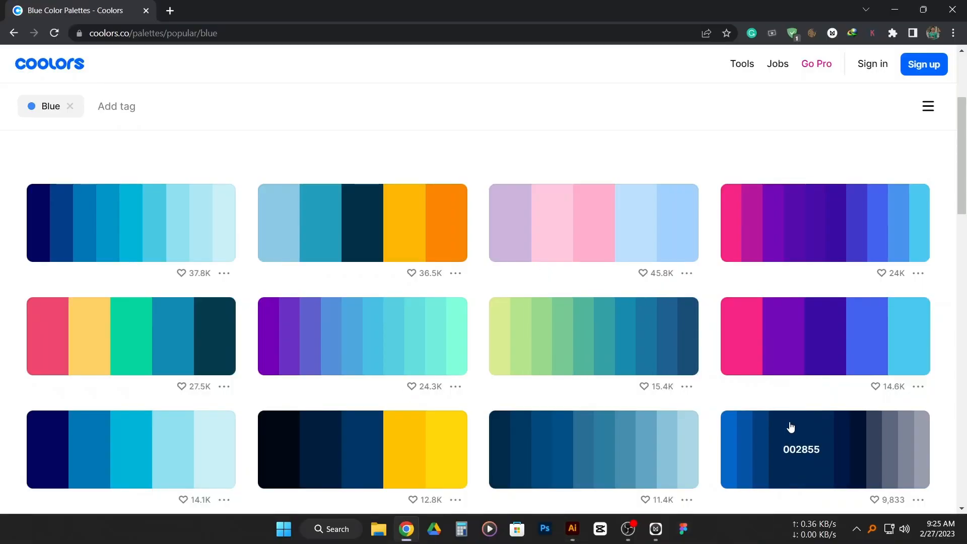
scroll(779, 423, "down", 2)
scroll(779, 423, "up", 2)
key("alt+Tab")
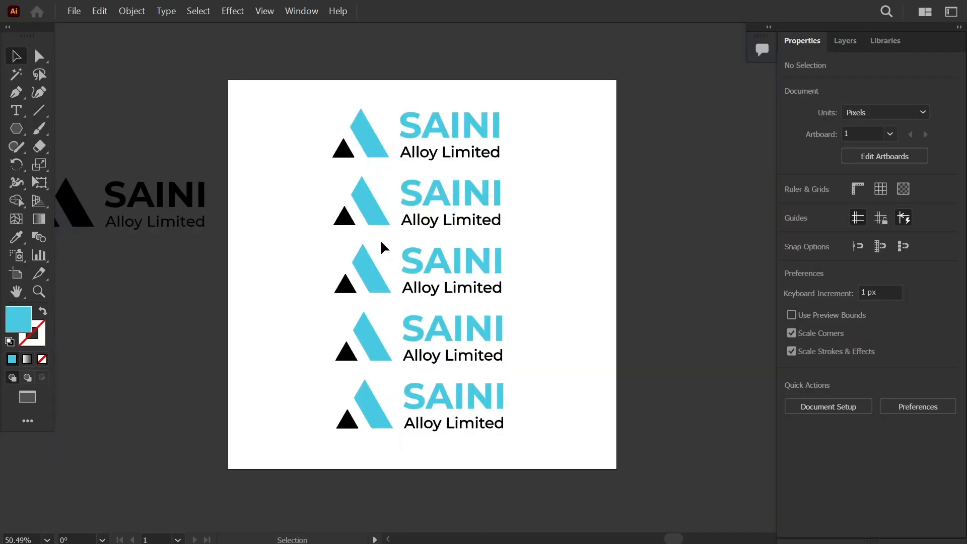
left_click(371, 207)
left_click(414, 204, "shift")
double_click(19, 317)
key("ctrl+v")
left_click(824, 154)
left_click(643, 315)
Step: Copy color 00A5CF from Coolors in Chrome and fill the third logo's larger shape and SAINI with it in Illustrator
key("alt+Tab")
scroll(705, 390, "down", 11)
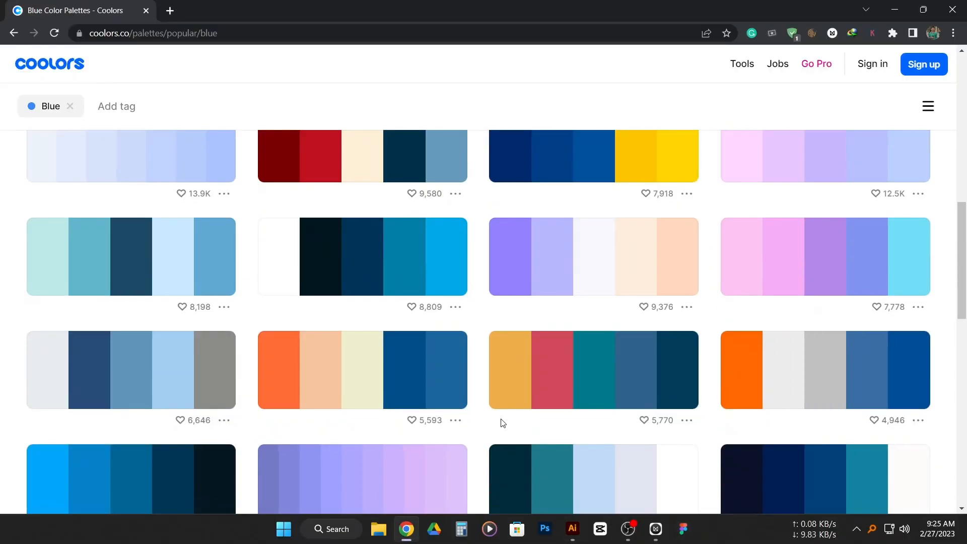
scroll(483, 425, "down", 3)
left_click(790, 434)
key("alt+Tab")
left_click(378, 278)
left_click(441, 262, "shift")
double_click(24, 322)
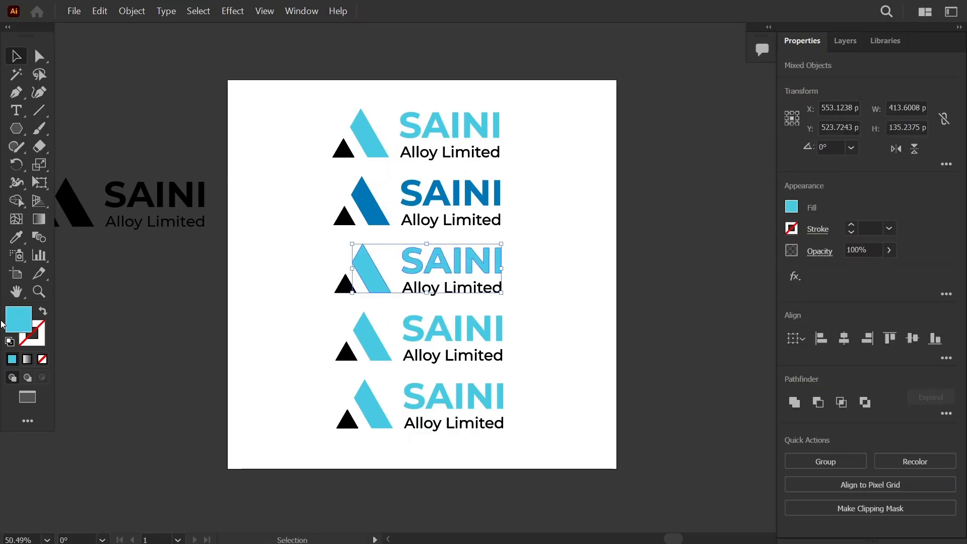
double_click(18, 320)
type("00a5cf")
left_click(822, 153)
left_click(560, 346)
Step: Copy a bright blue from Coolors in Chrome and fill the fourth logo's larger shape and SAINI with it in Illustrator
key("alt+Tab")
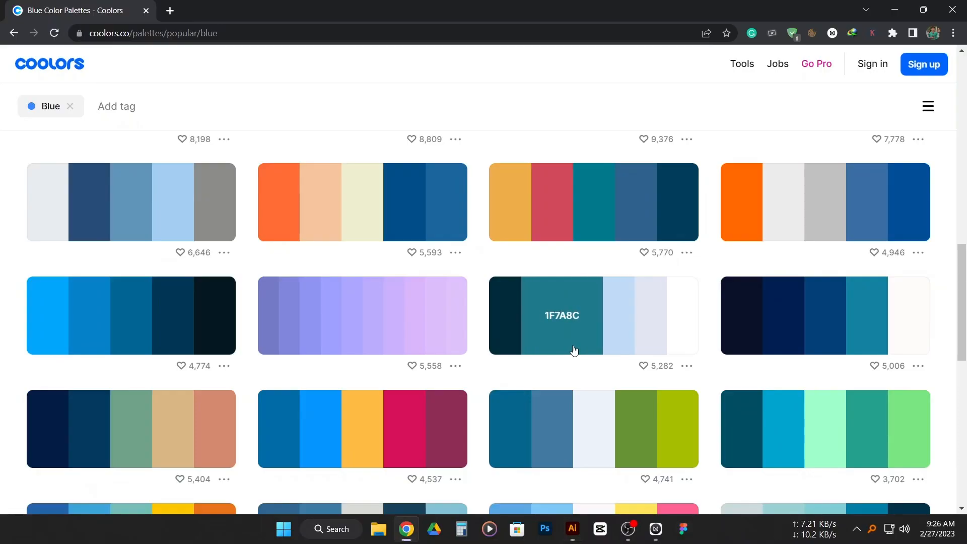
scroll(559, 353, "down", 5)
left_click(847, 323)
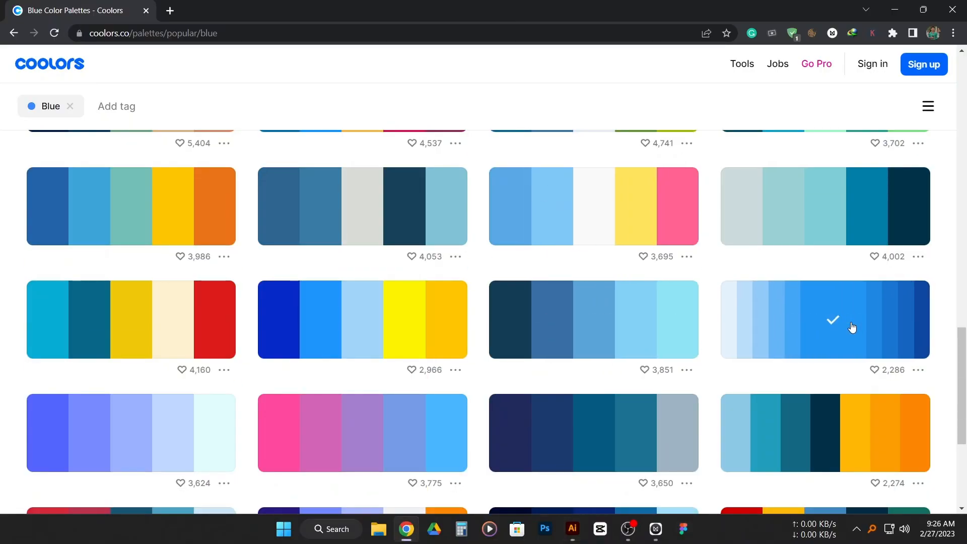
key("alt+Tab")
left_click(377, 325)
left_click(416, 332, "shift")
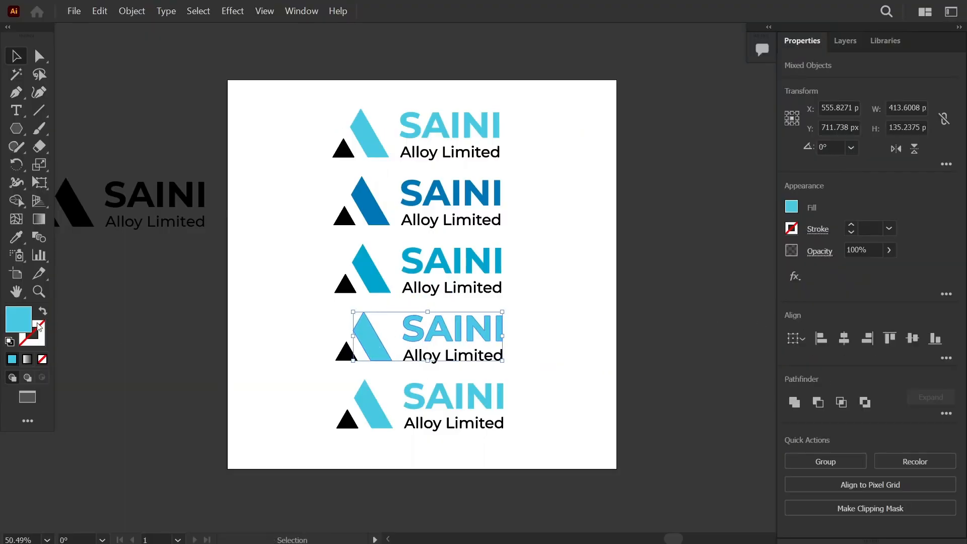
double_click(18, 320)
type("42a5f5")
left_click(824, 153)
left_click(614, 342)
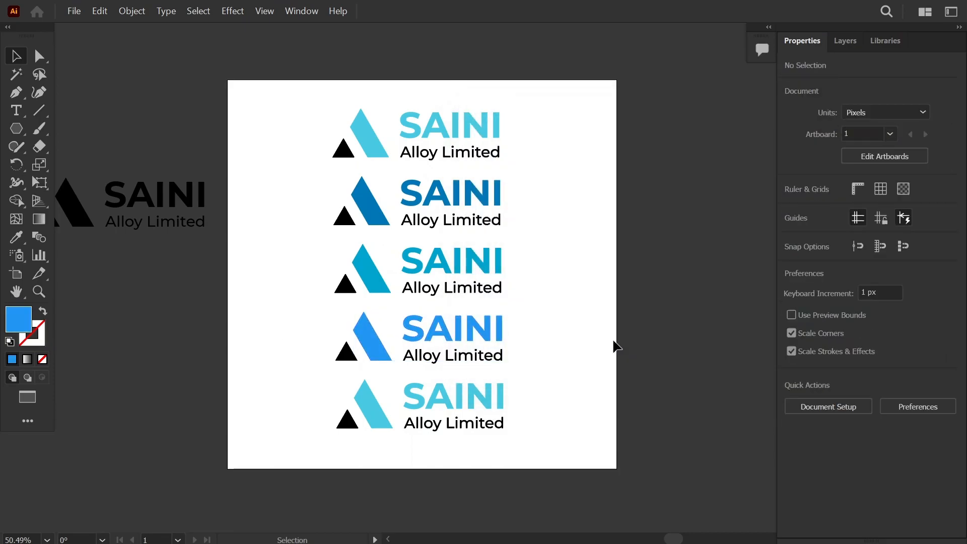
Step: Copy navy 0A2472 from Coolors in Chrome and fill the fifth logo's larger shape and SAINI with it in Illustrator
key("alt+Tab")
scroll(613, 341, "down", 4)
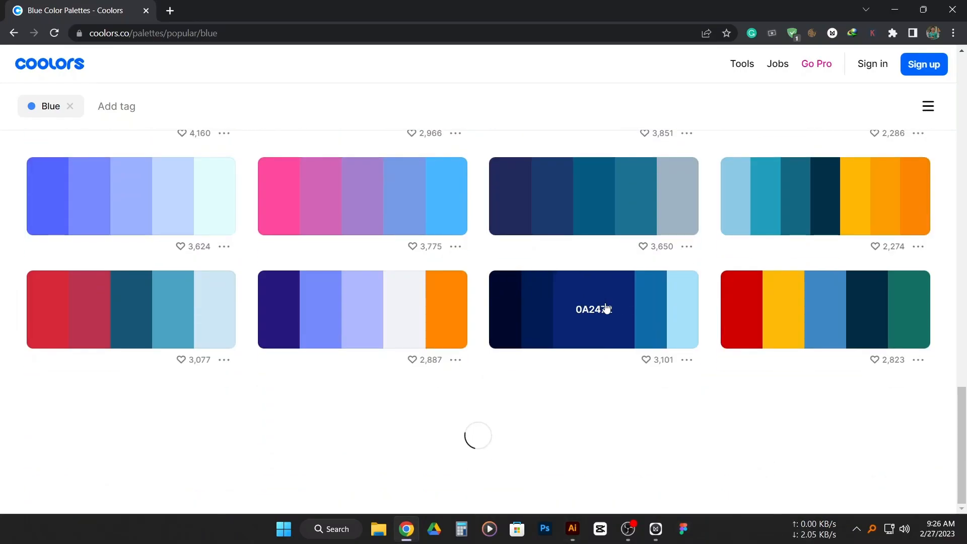
key("alt+Tab")
left_click(374, 403)
left_click(439, 399, "shift")
double_click(18, 321)
type("0a2472")
left_click(826, 152)
left_click(615, 323)
Step: Delete the four lower logo color variants, keeping only the light blue one
scroll(492, 306, "up", 2)
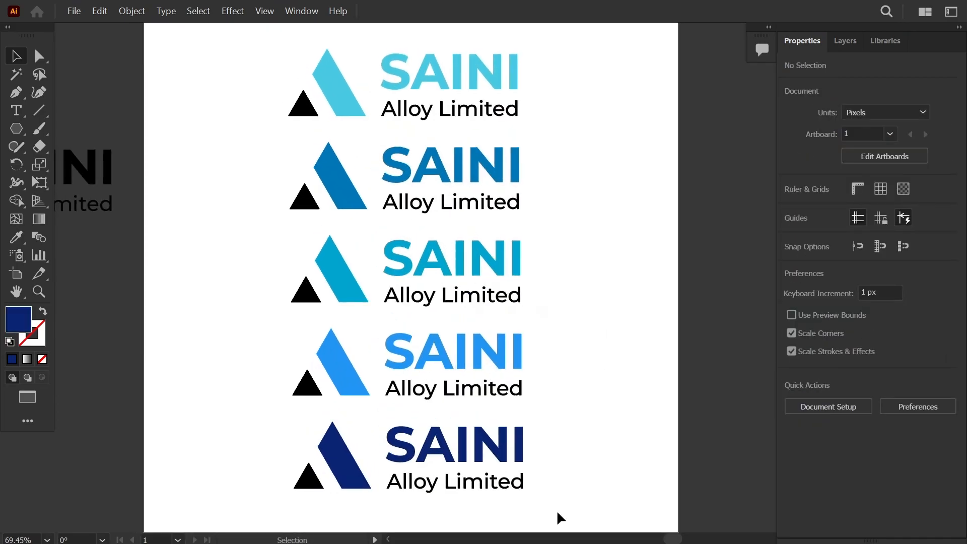
left_click_drag(427, 484, 289, 155)
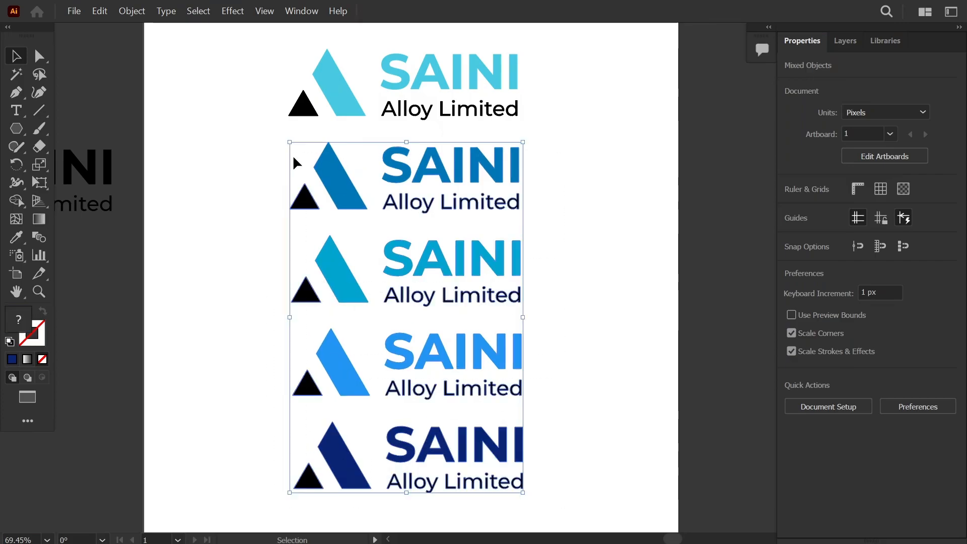
key("Delete")
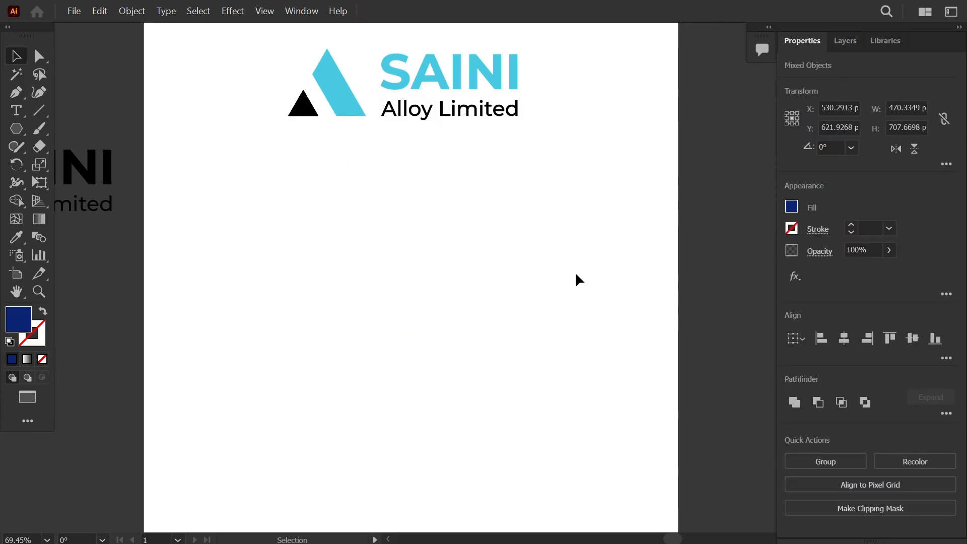
Step: Place a duplicate of the light blue logo off the artboard below the black one, and shift the artboard logo slightly down
left_click_drag(447, 306, 447, 311)
scroll(510, 230, "up", 4)
left_click_drag(565, 245, 383, 135)
left_click_drag(475, 158, 494, 201)
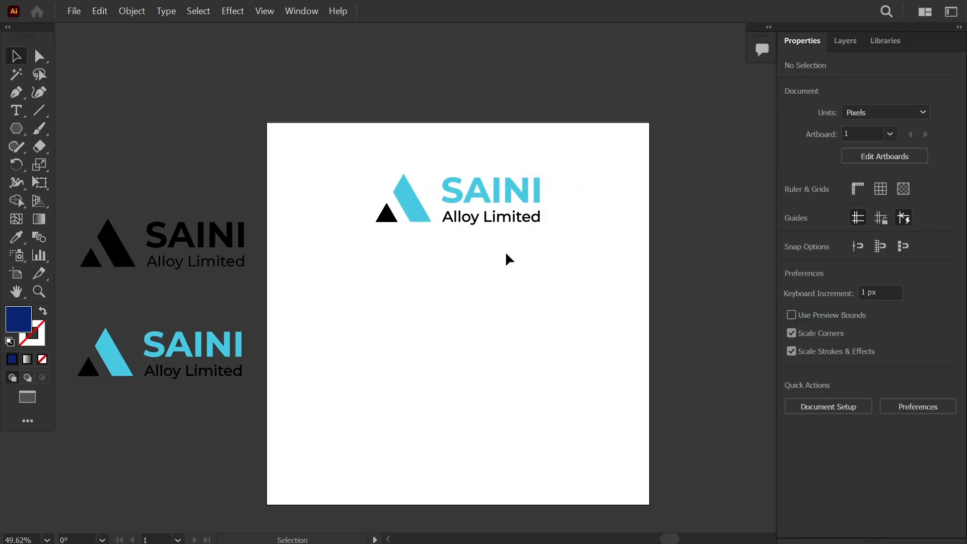
scroll(559, 241, "down", 1)
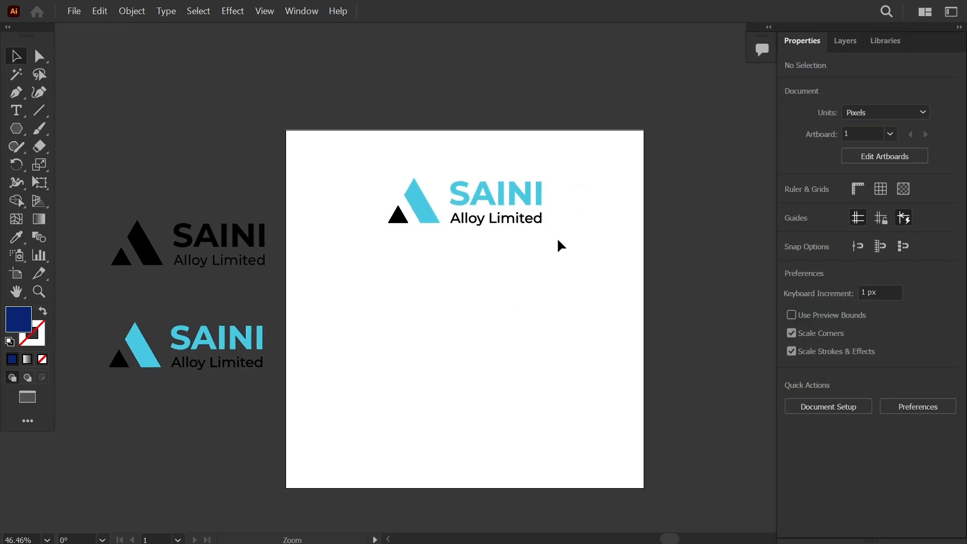
Step: Move the artboard's light blue logo further down from the upper edge
left_click_drag(487, 204, 484, 252)
left_click(543, 296)
scroll(543, 296, "up", 2)
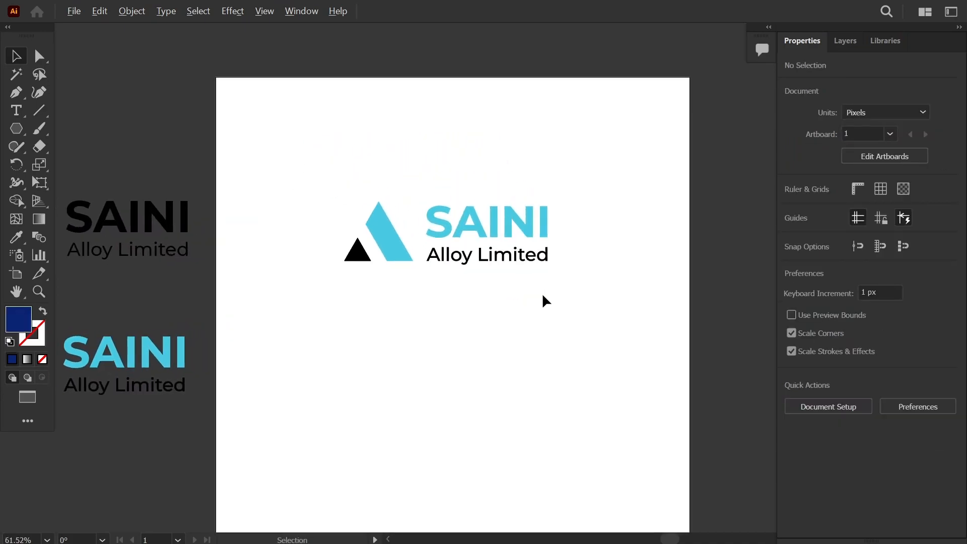
key("alt+Tab")
scroll(544, 301, "down", 5)
left_click(574, 530)
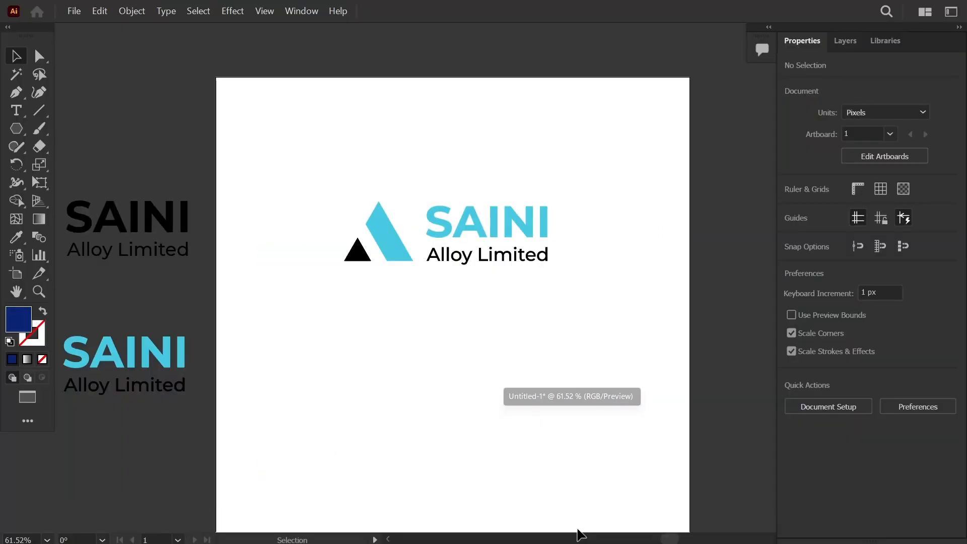
scroll(528, 244, "up", 1)
scroll(529, 245, "up", 1)
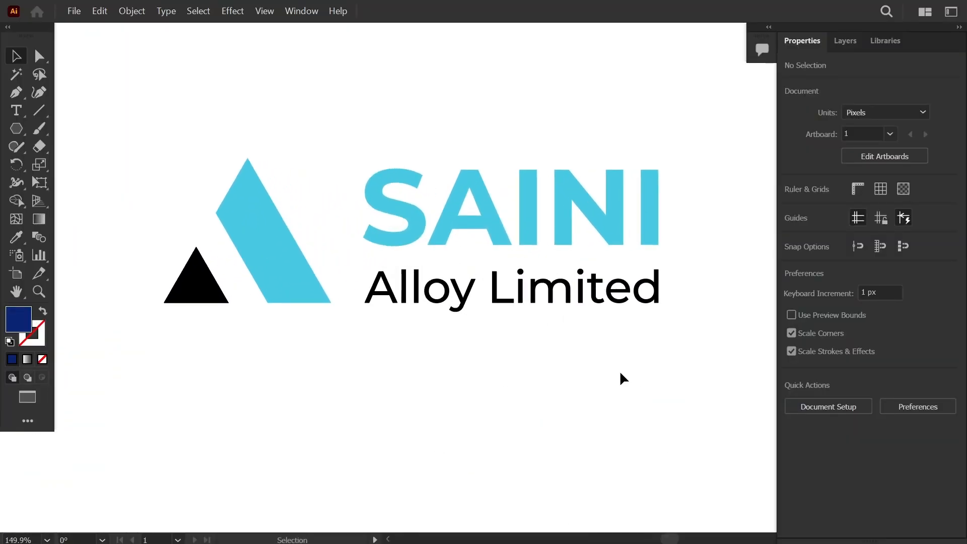
scroll(624, 373, "down", 2)
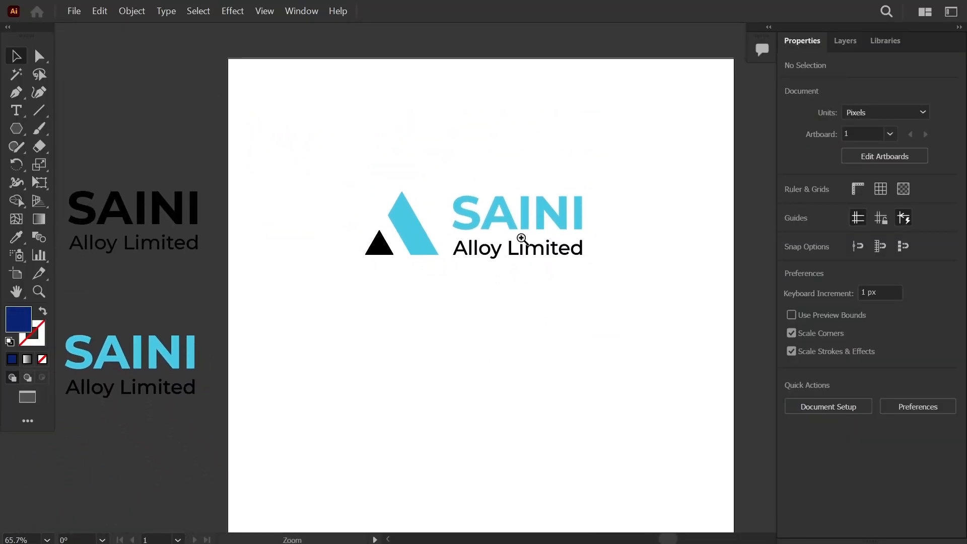
left_click_drag(605, 313, 543, 273)
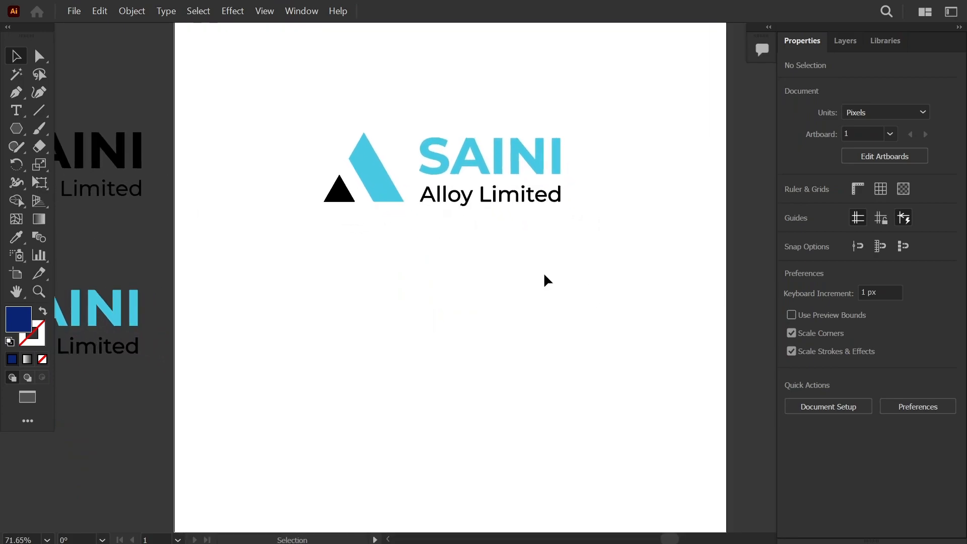
Step: Move the black triangle and the blue shape together above the SAINI text to form a stacked logo
left_click(372, 169)
scroll(453, 334, "down", 1)
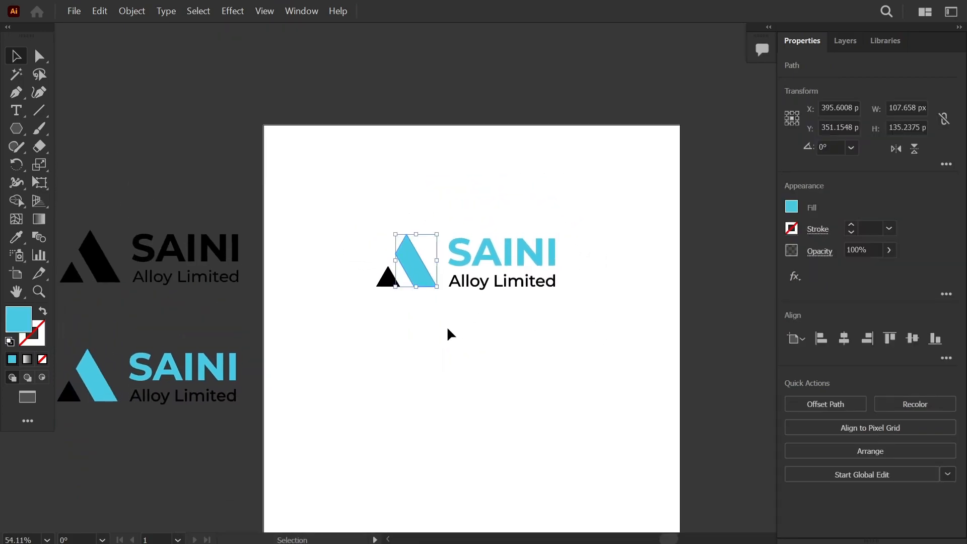
left_click(387, 276, "shift")
left_click_drag(420, 276, 524, 220)
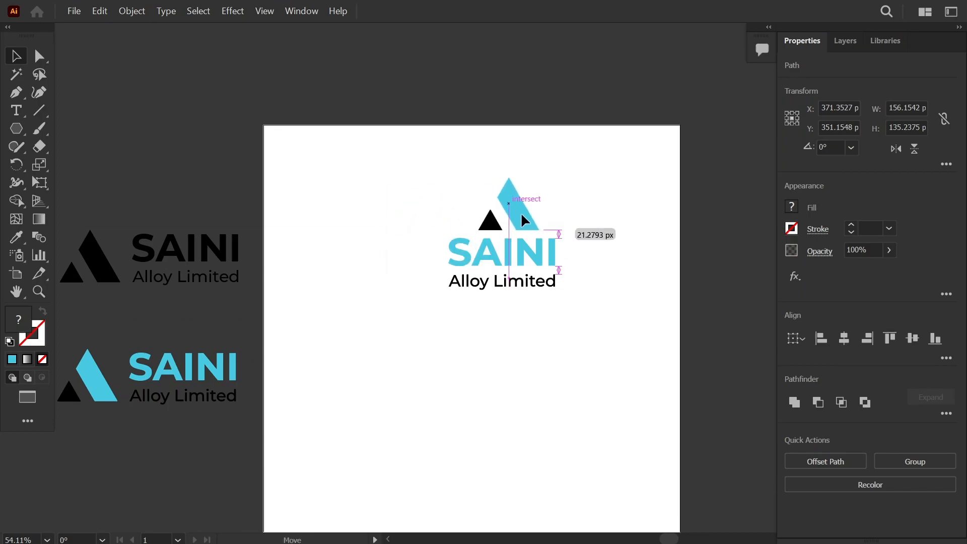
left_click(535, 300)
left_click_drag(536, 300, 577, 365)
left_click_drag(577, 367, 448, 243)
left_click_drag(535, 225, 535, 222)
Step: Center the icon horizontally over the two text lines and slightly widen the vertical spacing of the stacked logo
left_click(542, 391)
key("ctrl+a")
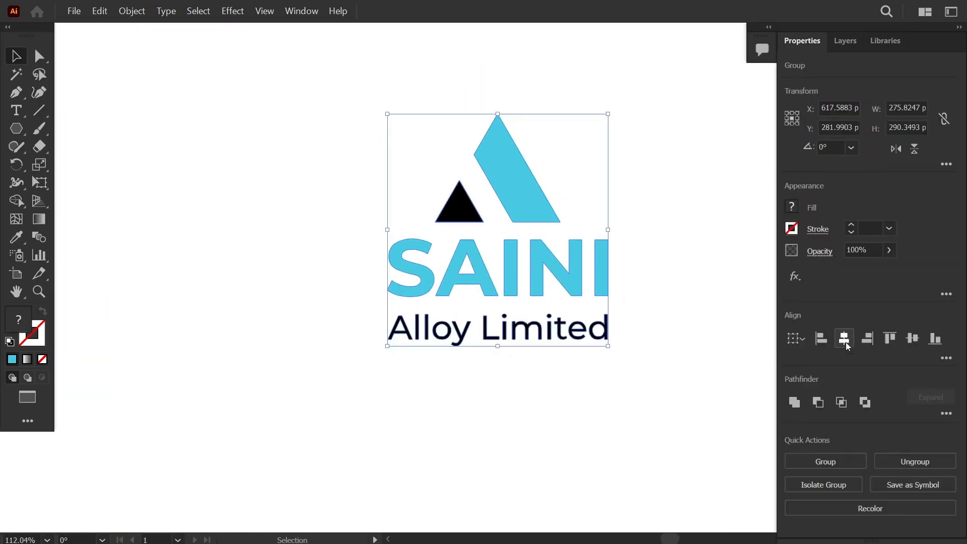
left_click(846, 342)
left_click(615, 402)
left_click_drag(615, 401, 460, 289)
left_click_drag(709, 403, 618, 396)
left_click_drag(618, 395, 458, 187)
Step: Move the stacked logo to the artboard's right side and bring the off-artboard light blue horizontal logo onto the artboard
left_click(509, 215)
left_click_drag(545, 268, 632, 328)
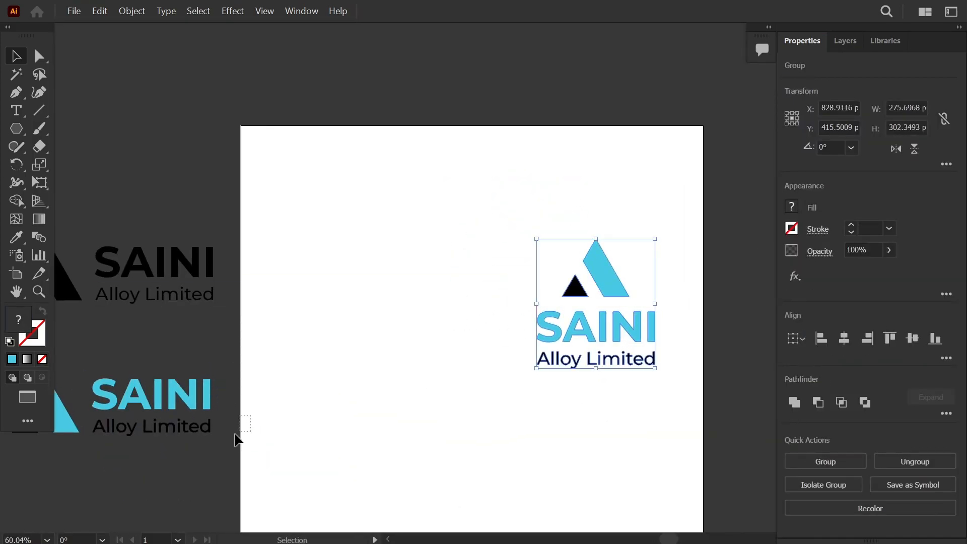
left_click_drag(52, 421, 188, 477)
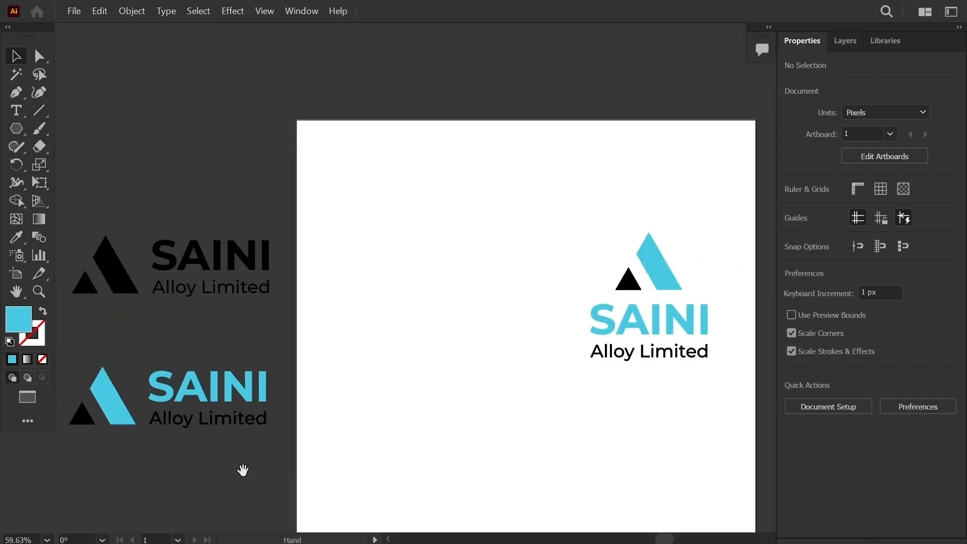
left_click_drag(184, 401, 463, 310)
Step: Arrange the horizontal logo in the artboard's upper half and the stacked logo in its lower half, both roughly centered
left_click(534, 385)
left_click_drag(592, 420, 473, 362)
left_click_drag(582, 361, 502, 208)
left_click_drag(566, 280, 436, 387)
left_click_drag(485, 285, 409, 288)
left_click_drag(409, 288, 466, 214)
left_click(538, 402)
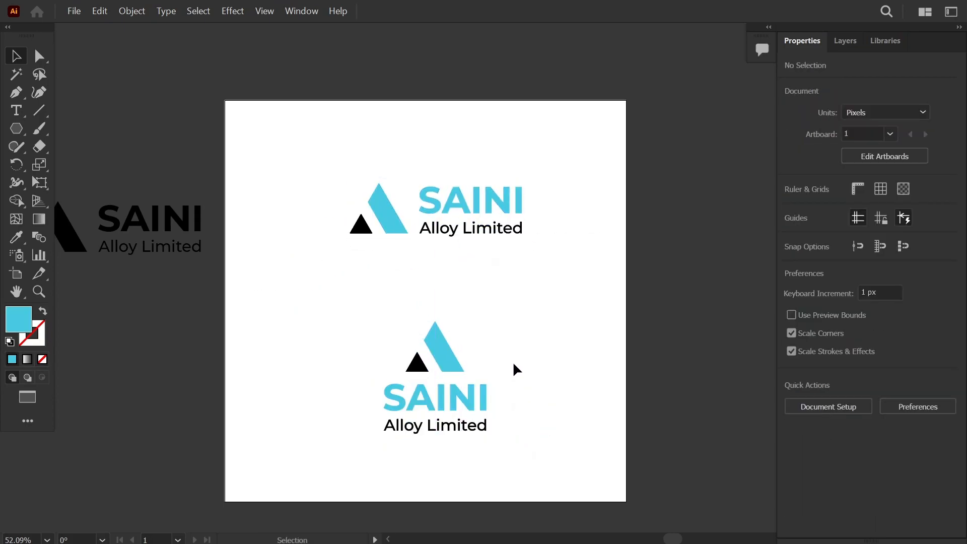
Step: Bring the two logos closer together by shifting the horizontal one slightly down and the stacked one slightly up
left_click_drag(346, 178, 346, 179)
left_click_drag(471, 216, 469, 221)
left_click_drag(522, 456, 375, 395)
mouse_move(445, 409)
left_mouse_down()
mouse_move(443, 388)
mouse_move(443, 397)
left_mouse_up()
left_click(546, 371)
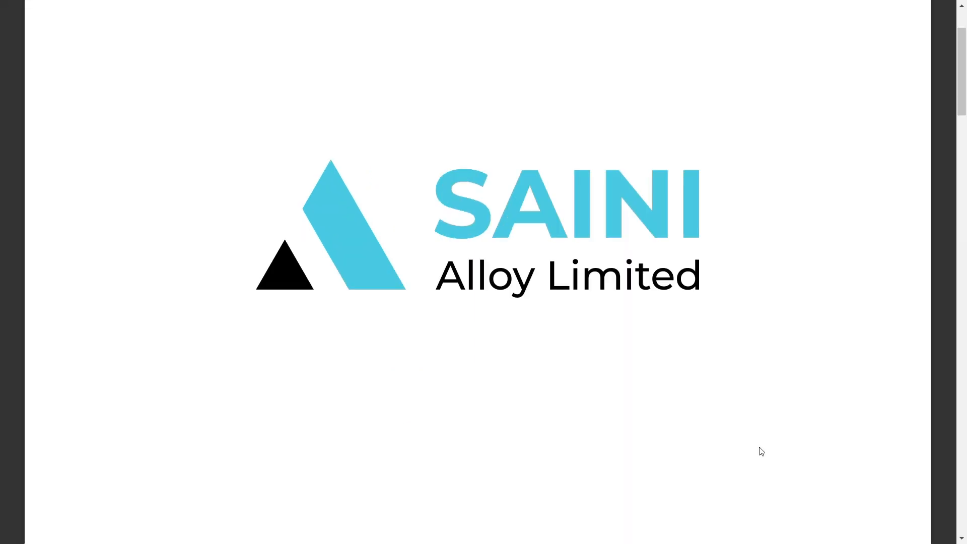
Step: Examine the finished logo presentation, including the construction lines, the S and A letter concepts, and the card and wall mockups
scroll(761, 450, "down", 10)
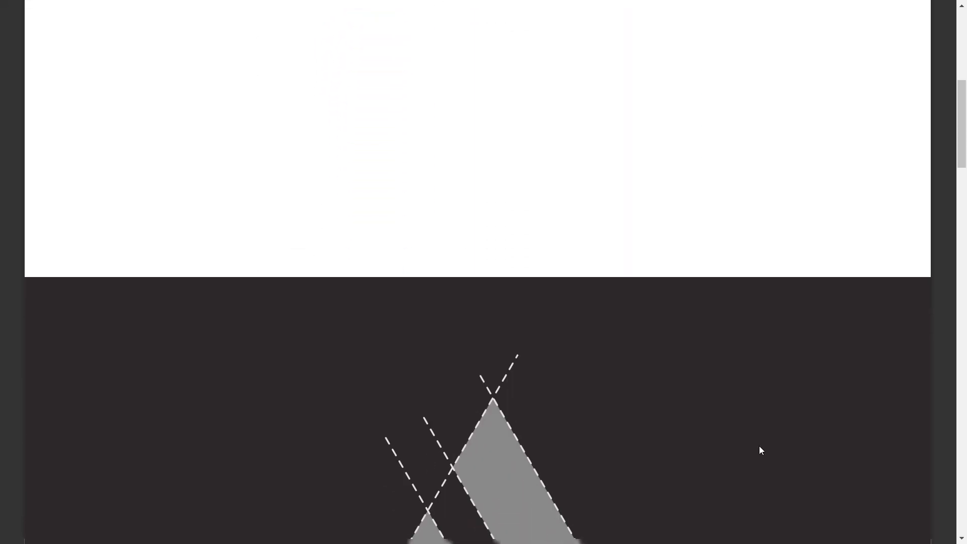
scroll(760, 450, "down", 2)
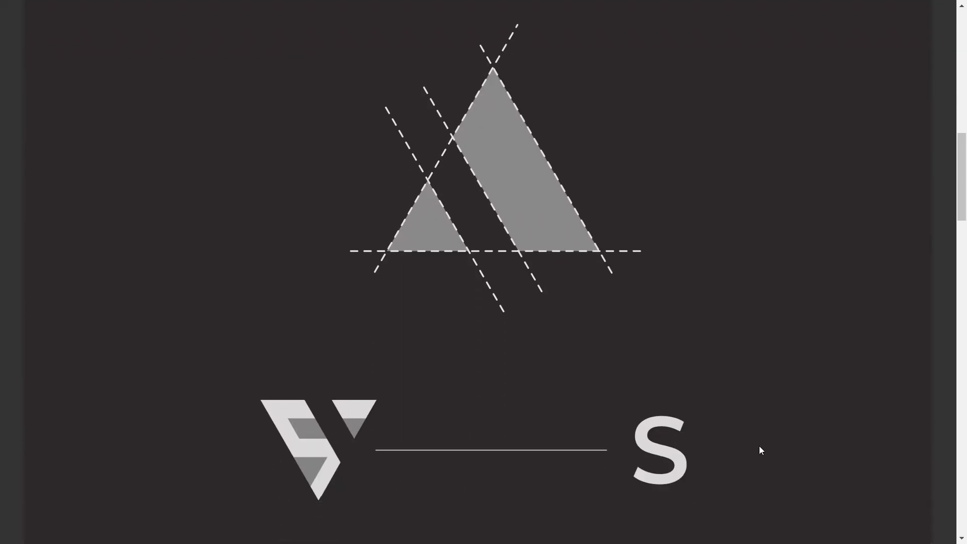
scroll(761, 450, "down", 4)
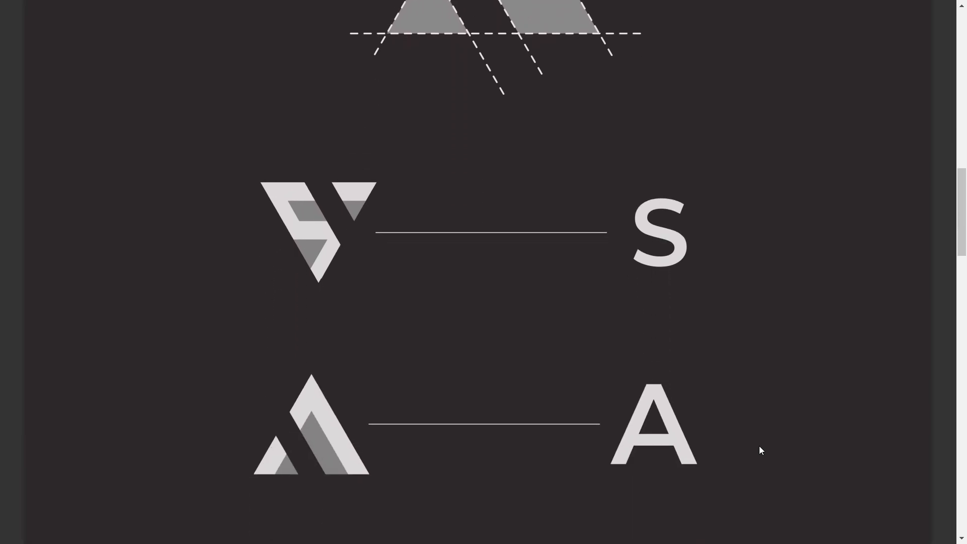
scroll(761, 450, "down", 2)
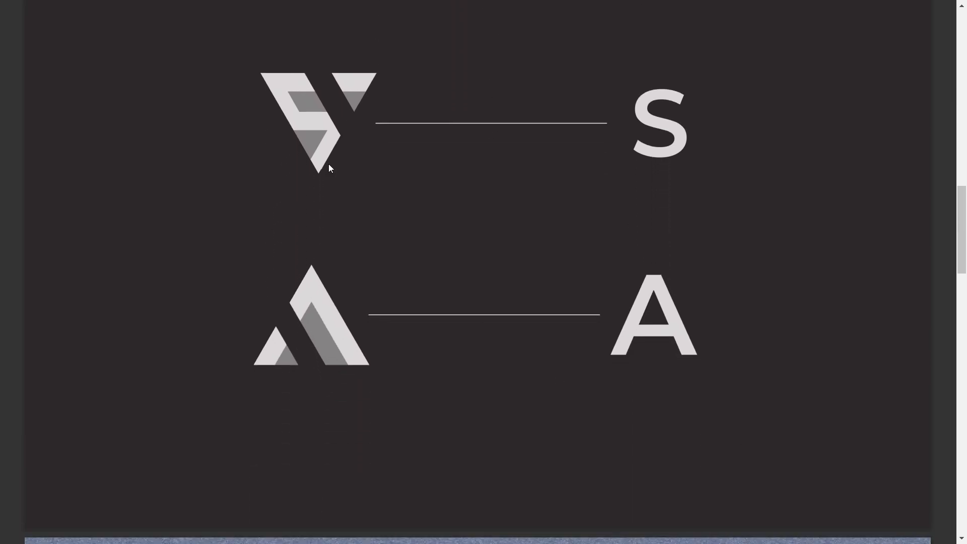
scroll(772, 429, "down", 11)
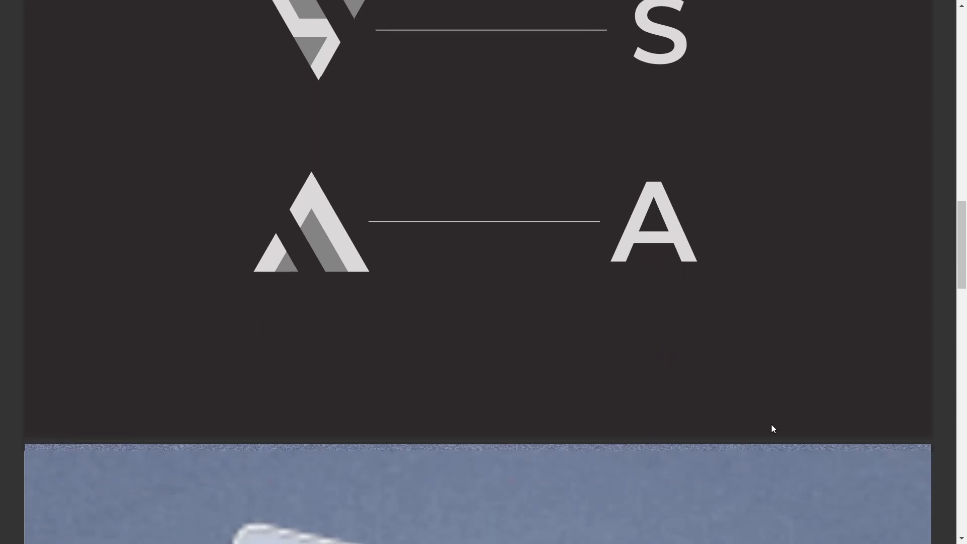
scroll(772, 430, "down", 7)
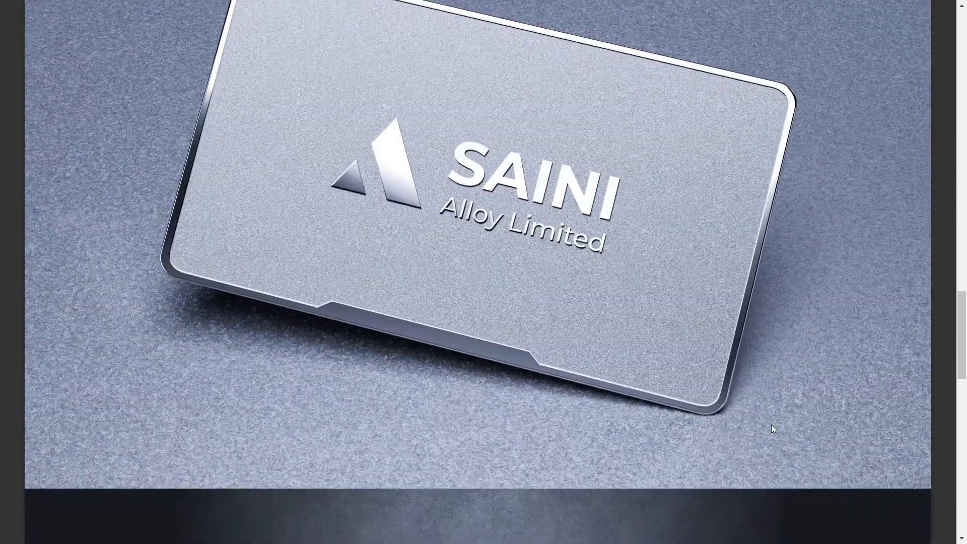
scroll(772, 425, "down", 7)
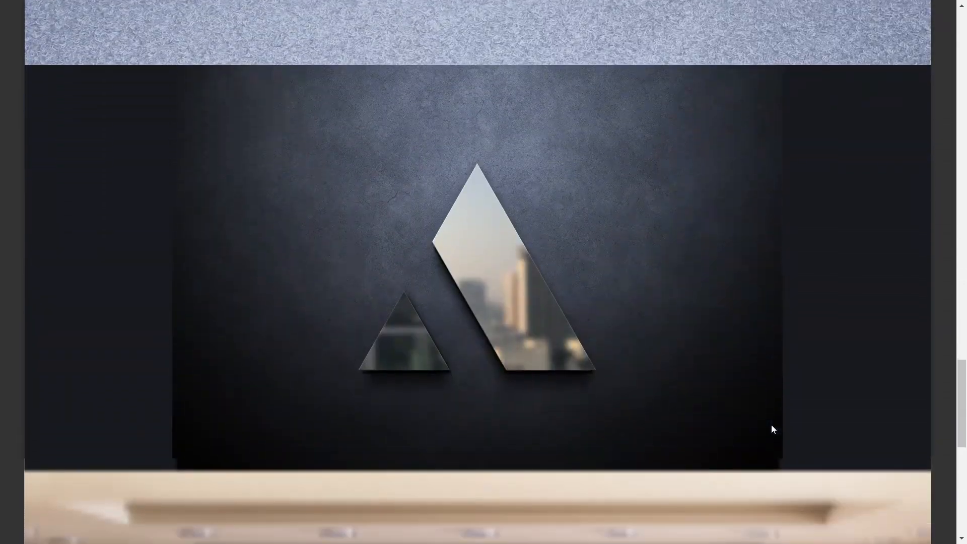
scroll(773, 429, "down", 4)
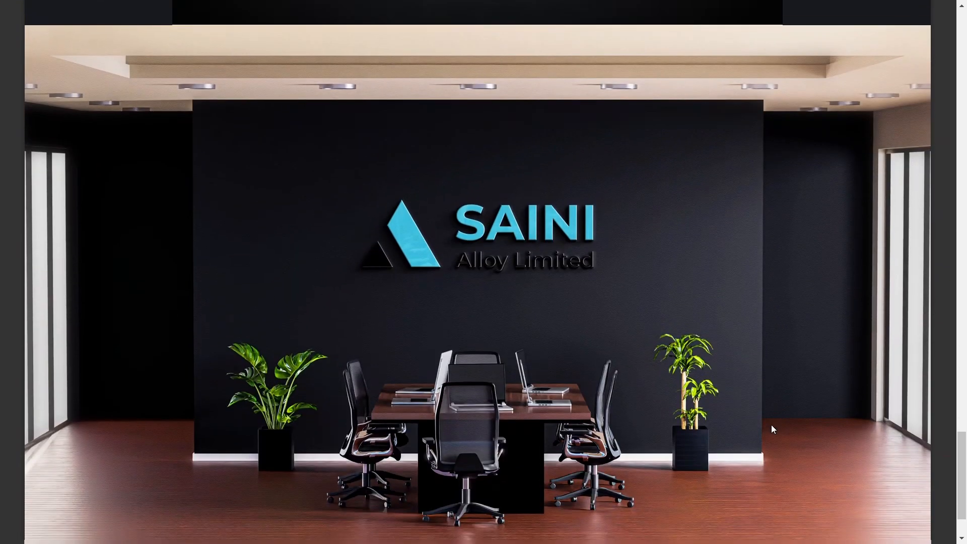
scroll(774, 429, "down", 2)
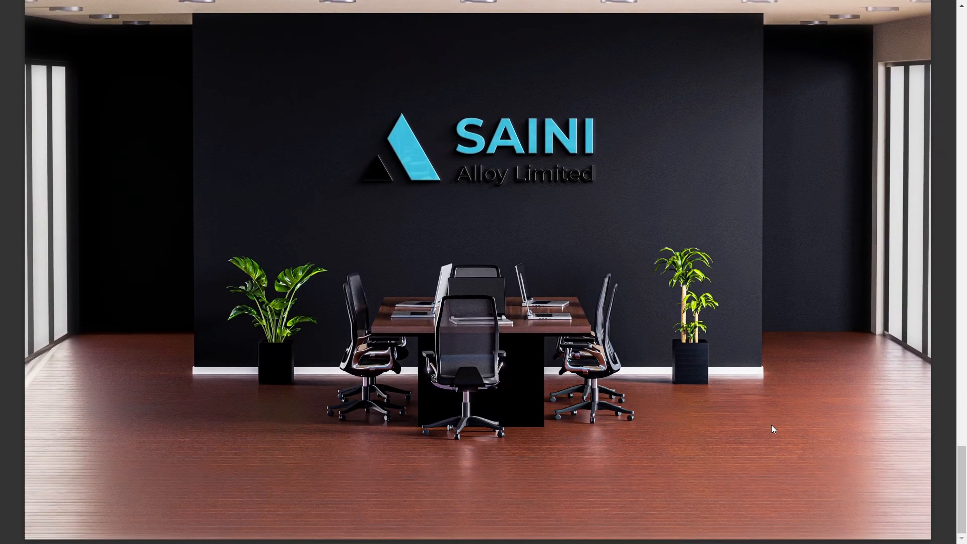